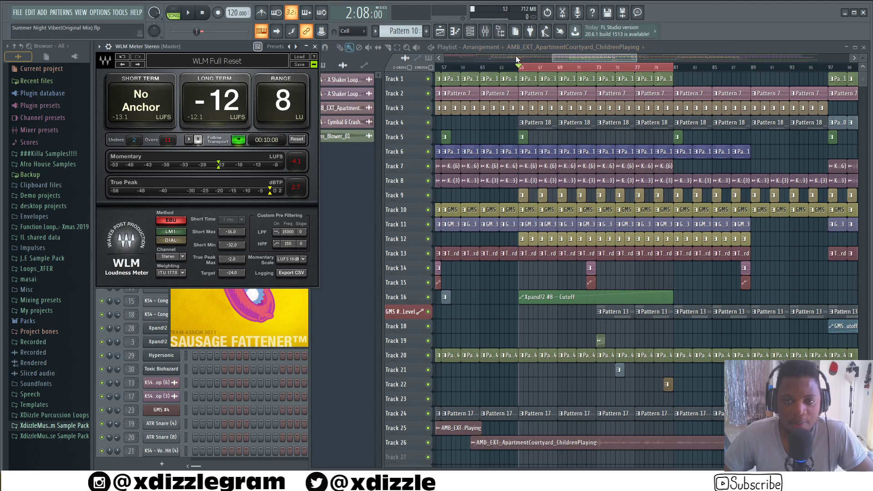
Step: Open the mixer and review the kick, bass and drum tracks through to the Drums master
left_click(485, 31)
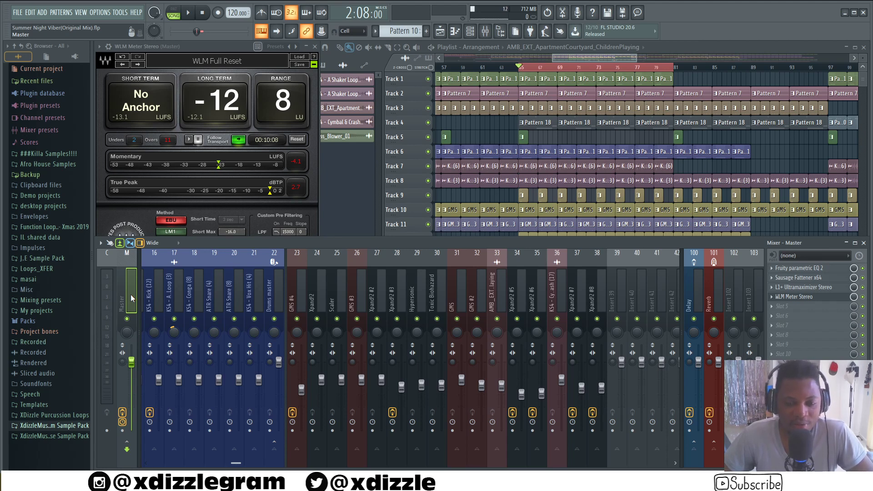
scroll(326, 293, "left", 3)
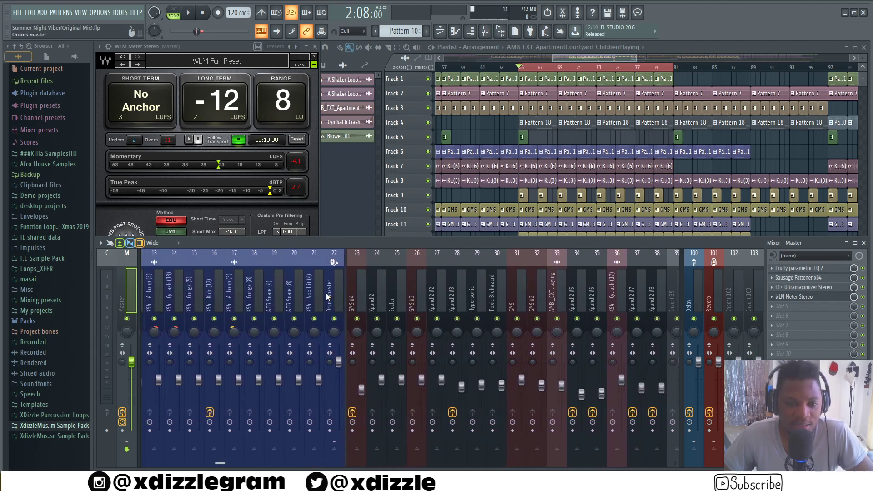
scroll(327, 296, "right", 6)
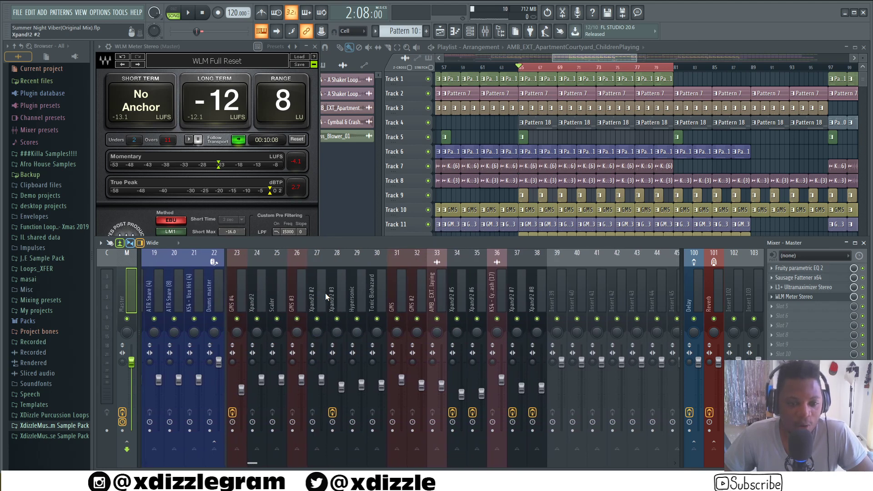
scroll(250, 298, "left", 17)
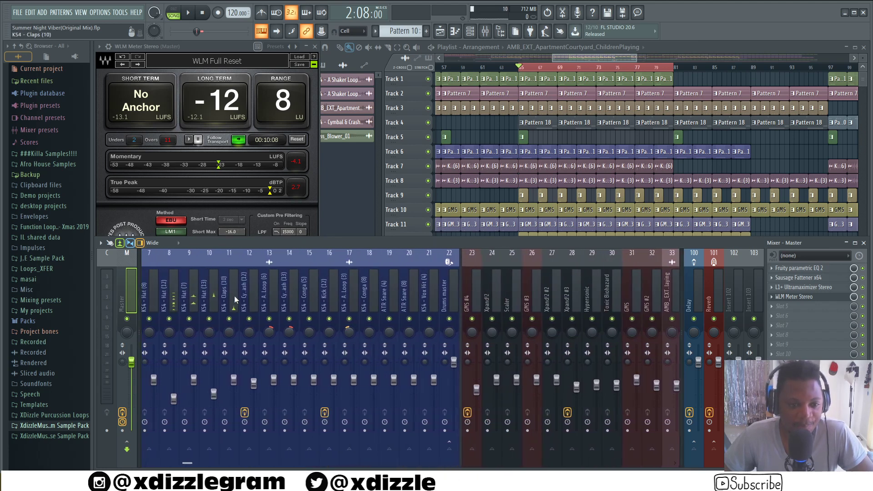
scroll(230, 293, "left", 1)
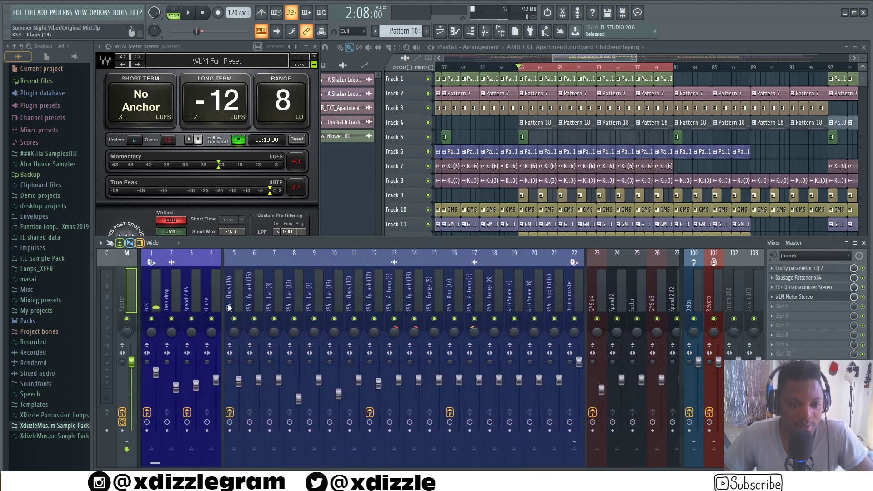
left_click(206, 304)
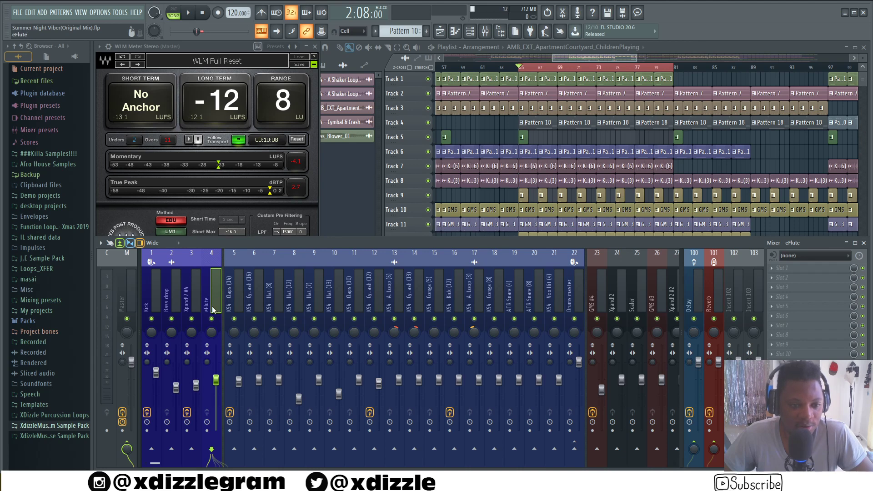
left_click(155, 289)
left_click(168, 295)
left_click(187, 297)
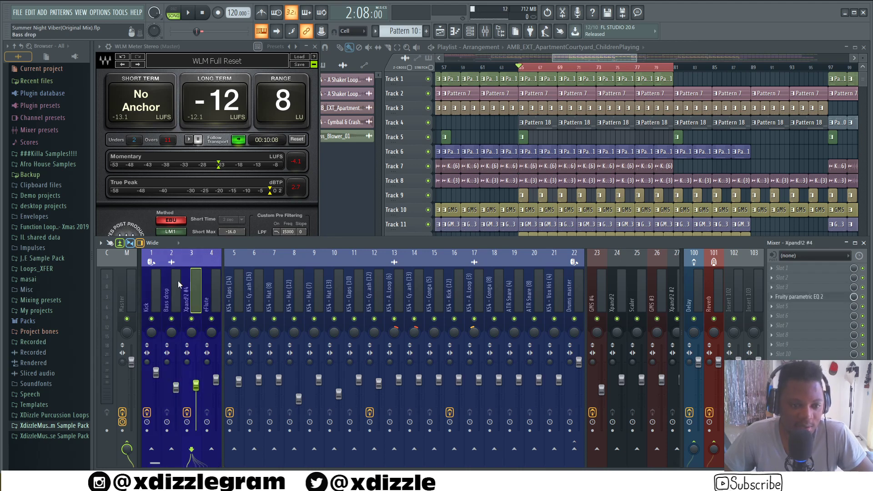
left_click(232, 283)
left_click_drag(260, 292, 571, 294)
left_click(591, 300)
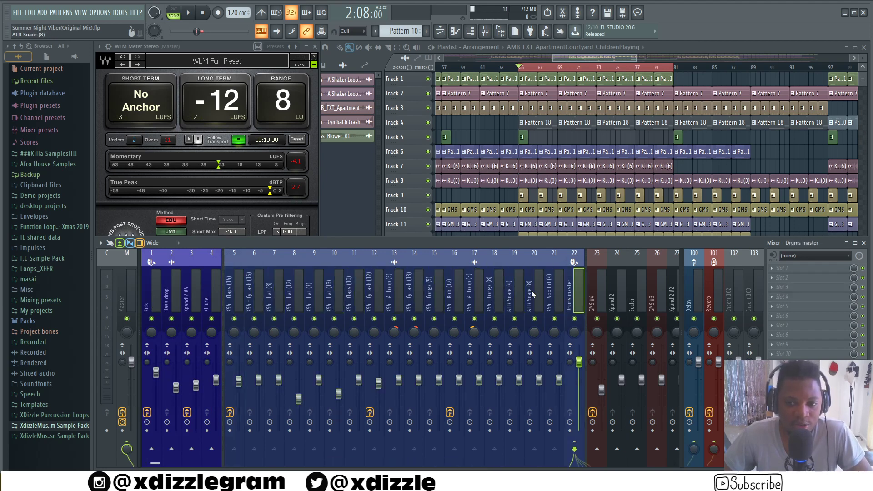
Step: Review the synth and melodic mixer tracks from GMS #4 to Xpand!2 #8
scroll(374, 302, "right", 6)
scroll(340, 296, "right", 6)
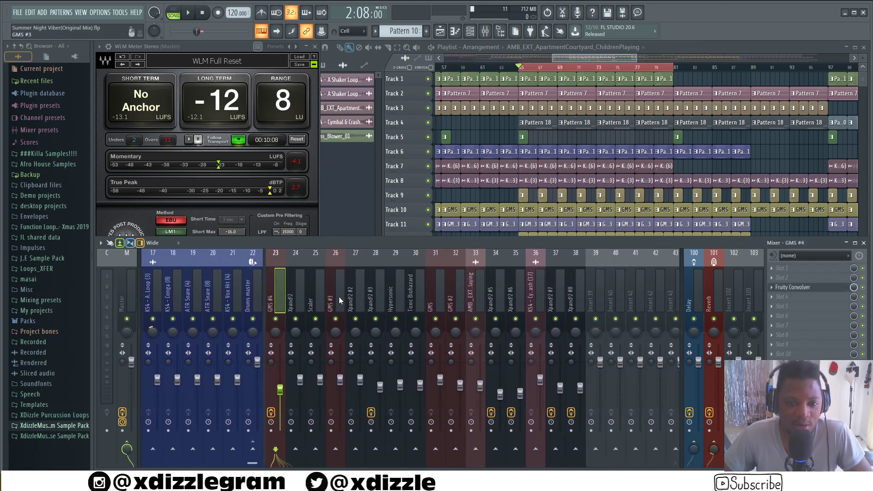
left_click_drag(260, 291, 532, 289)
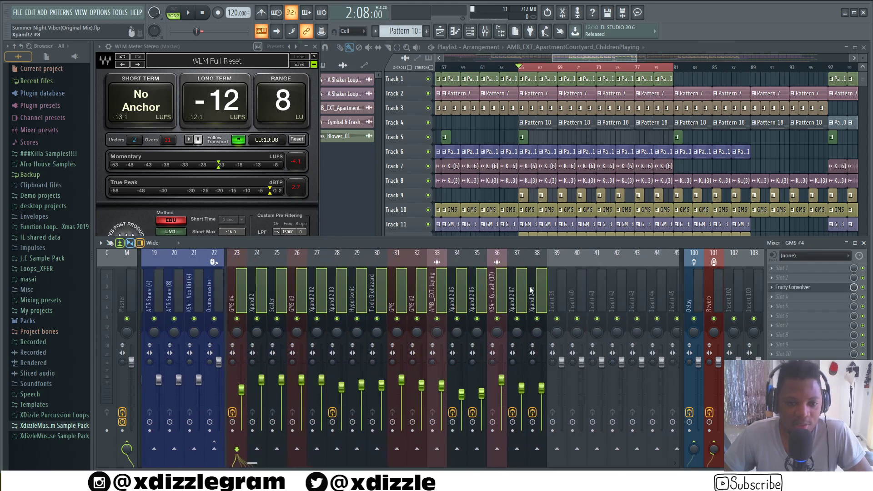
left_click(281, 299)
left_click(317, 307)
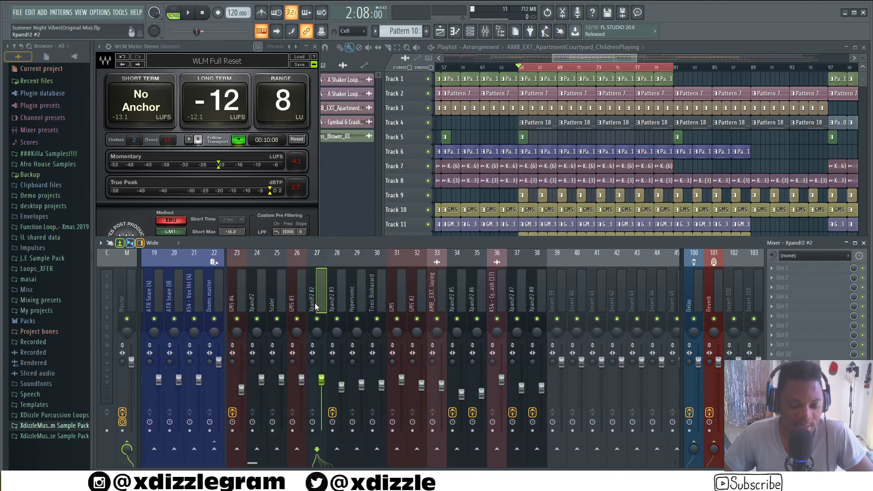
left_click(293, 298)
left_click(275, 293)
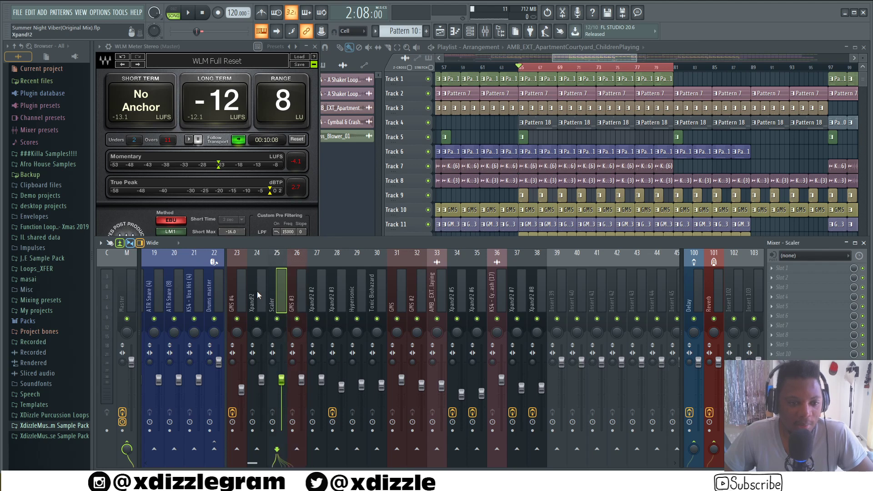
left_click(258, 291)
left_click(238, 292)
left_click(260, 297)
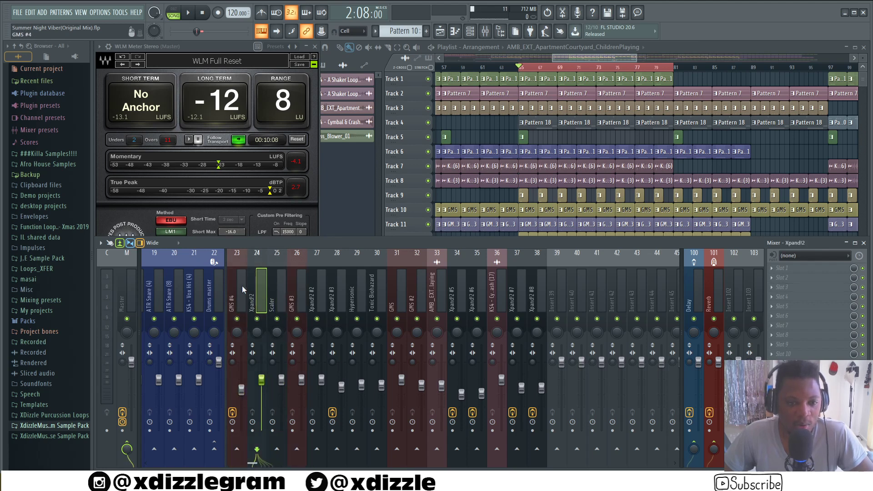
Step: Select mixer tracks 23 to 38 and route them to a new submix on Insert 39 named Synths master
left_click(242, 287)
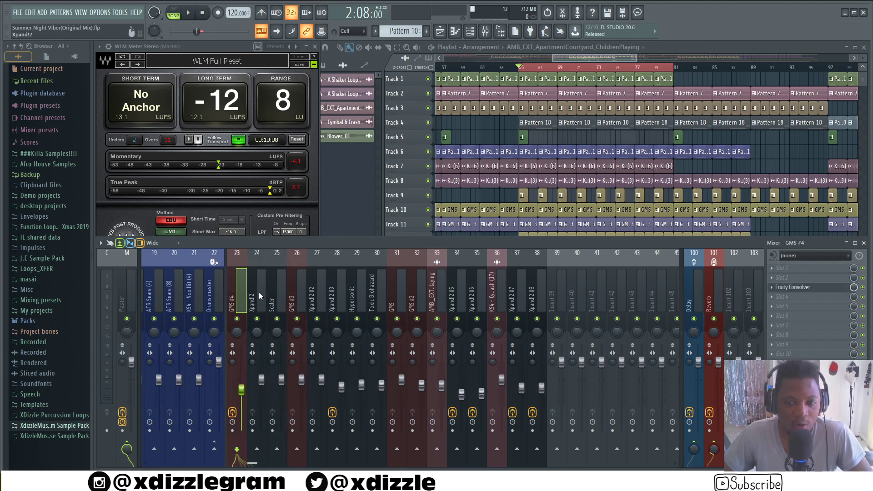
left_click_drag(258, 292, 533, 295)
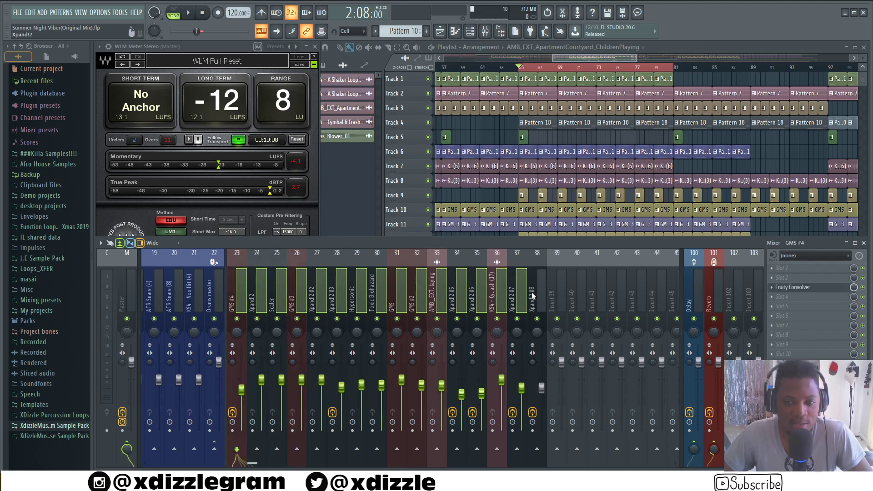
right_click(561, 290)
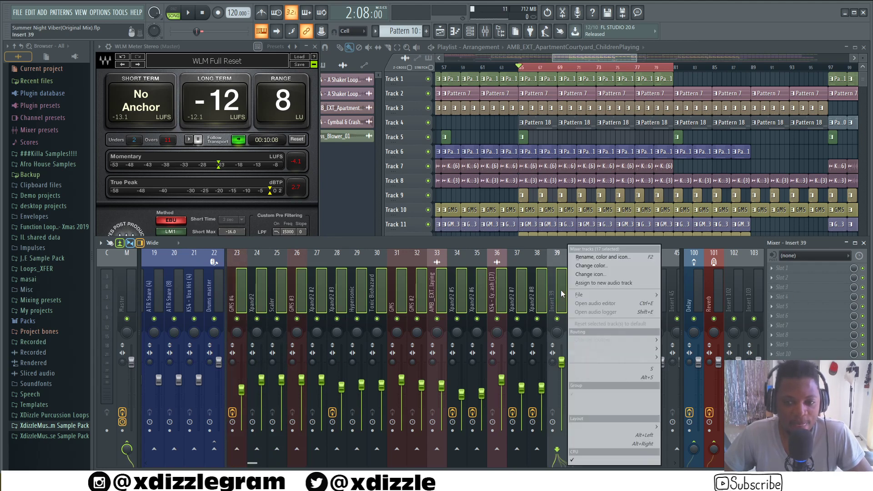
mouse_move(599, 351)
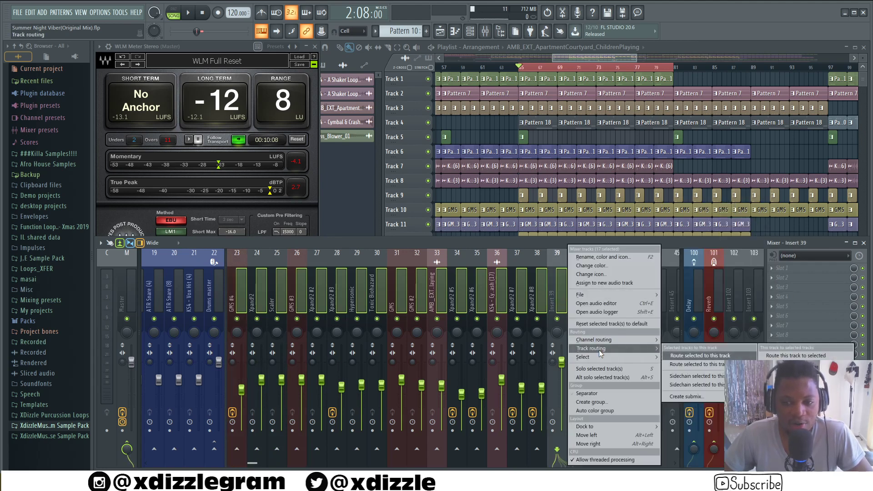
left_click(685, 360)
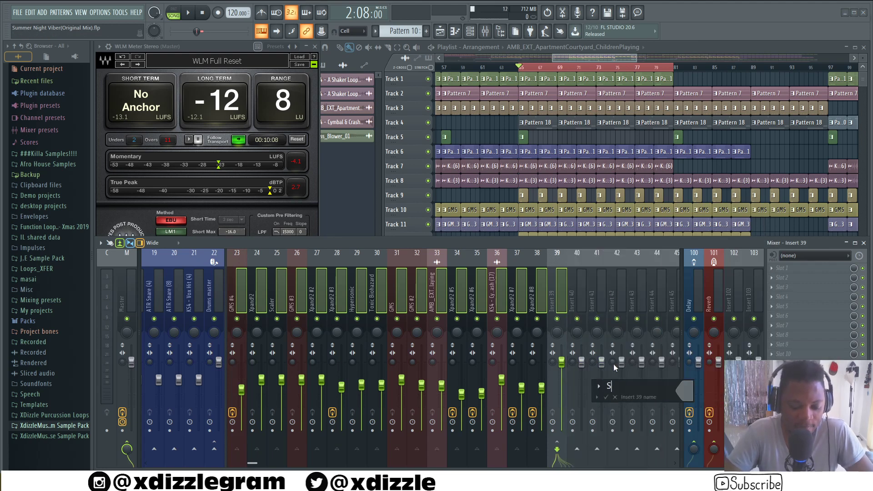
type("Synth")
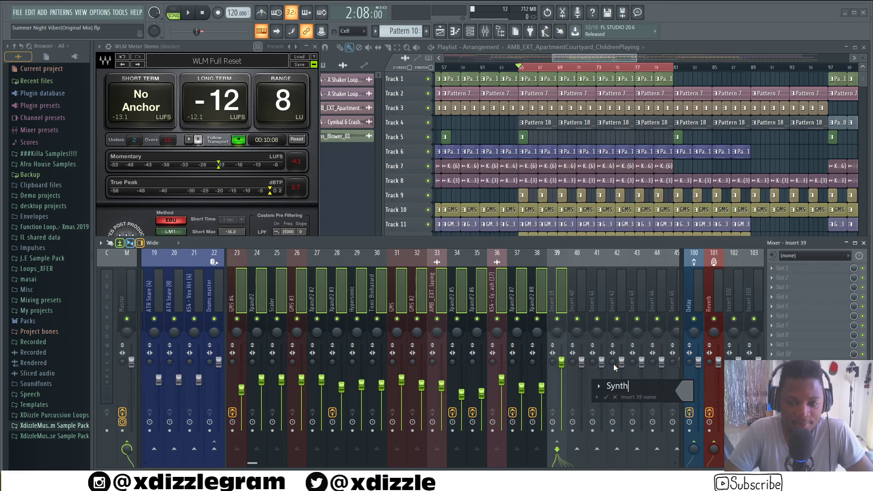
type("s")
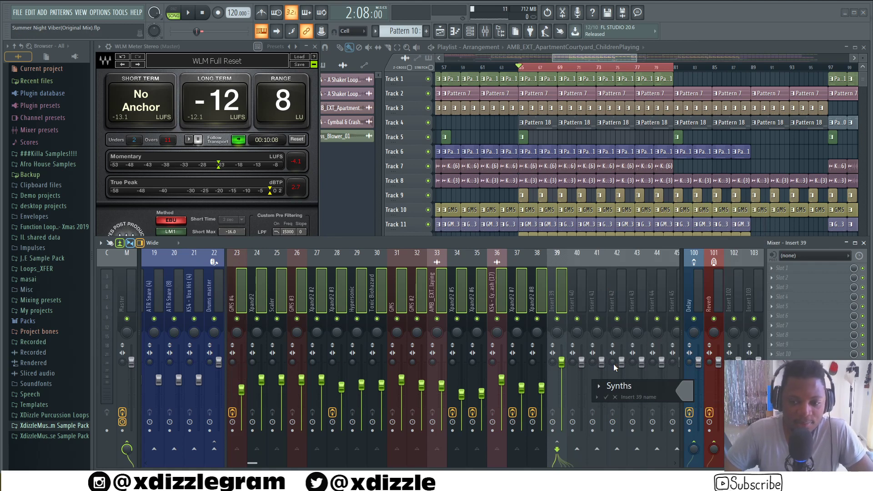
left_click(606, 398)
Step: Check the Cymbal & Crash track's routing and audition the Synths master track on its own
left_click(500, 283)
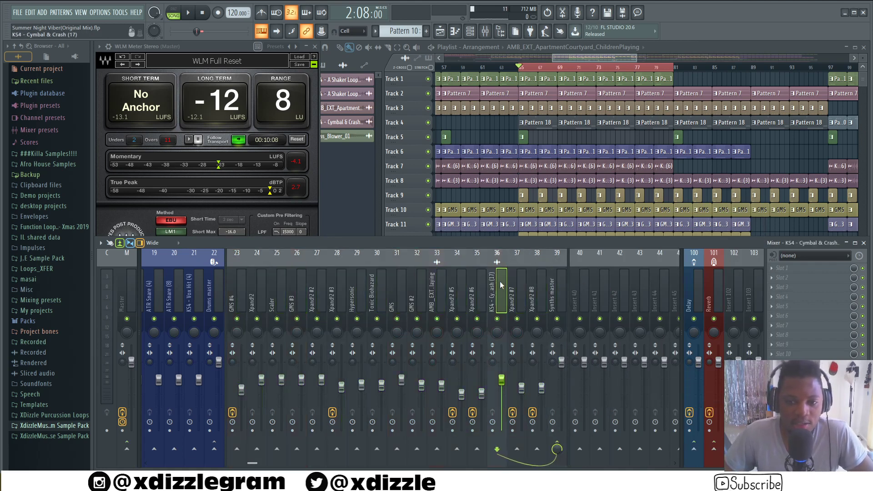
left_click(554, 296)
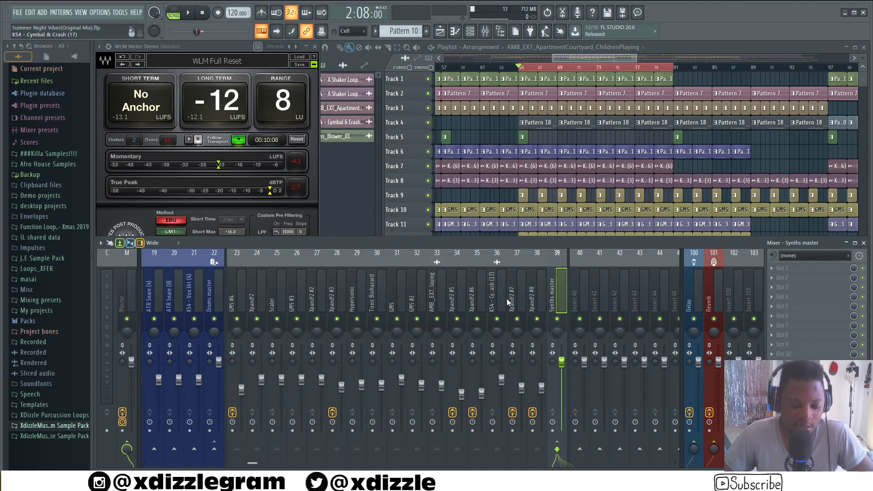
key("space")
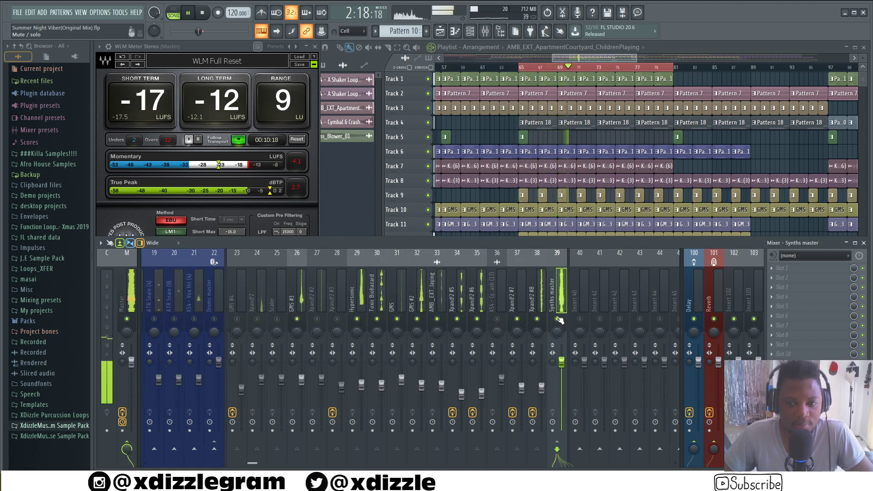
key("space")
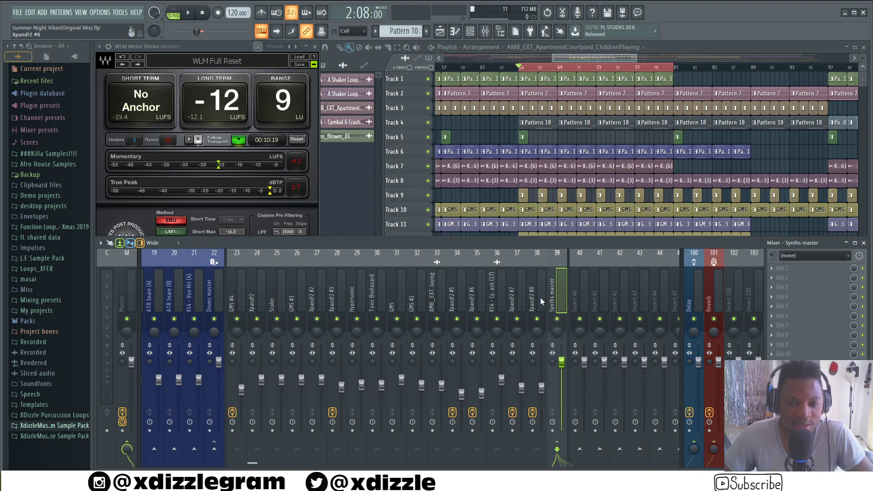
Step: Play the looped section and examine the levels of the low-end, drum and synth mixer tracks
scroll(547, 294, "up", 1)
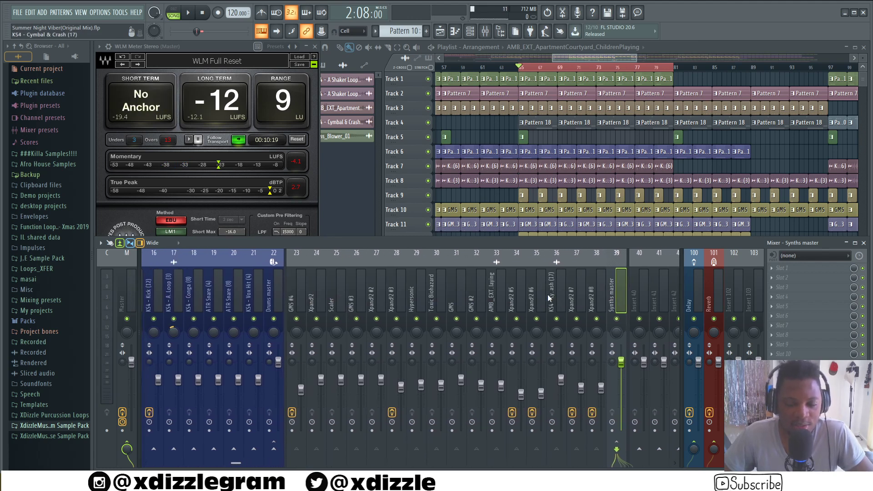
scroll(548, 294, "down", 1)
key("space")
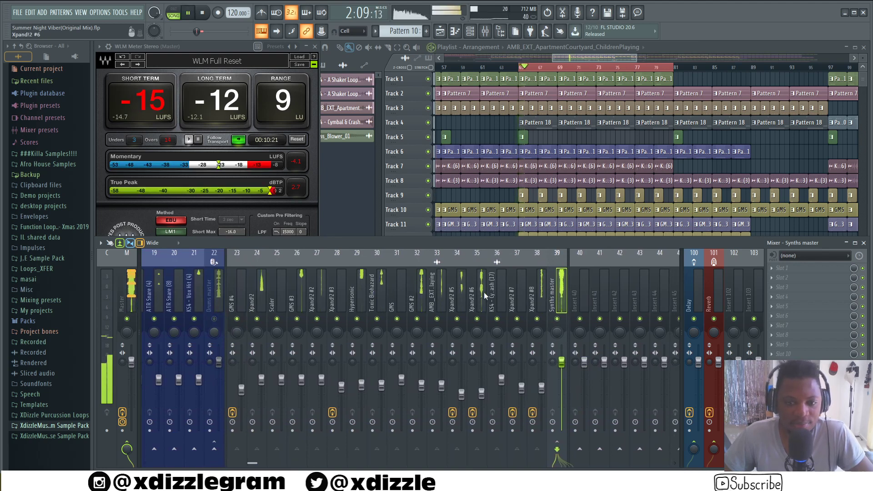
scroll(484, 292, "up", 12)
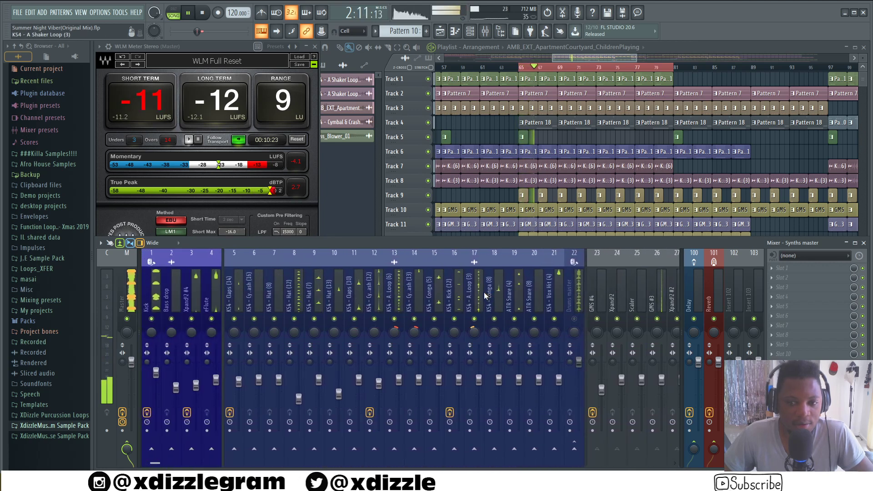
key("space")
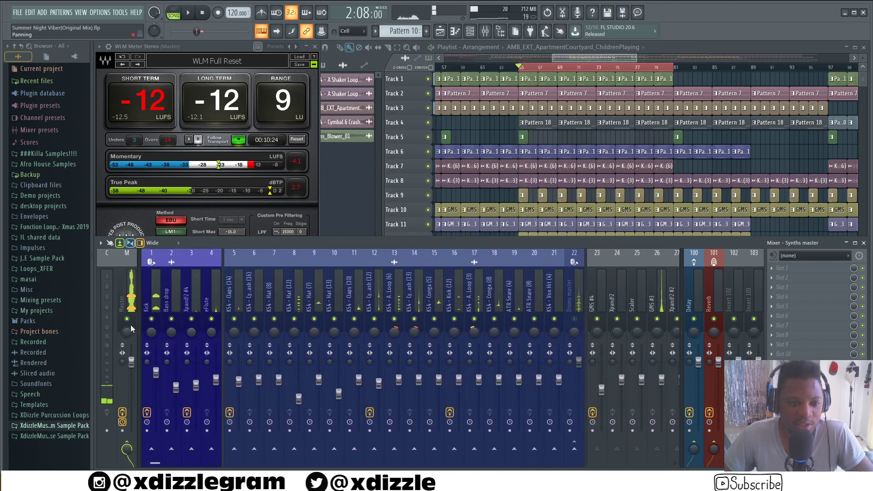
scroll(383, 309, "down", 5)
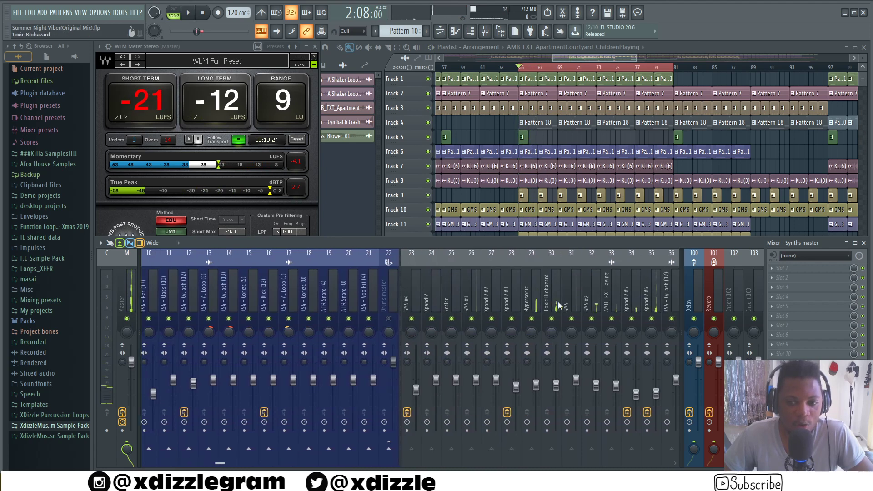
scroll(536, 296, "down", 4)
key("space")
scroll(549, 304, "down", 5)
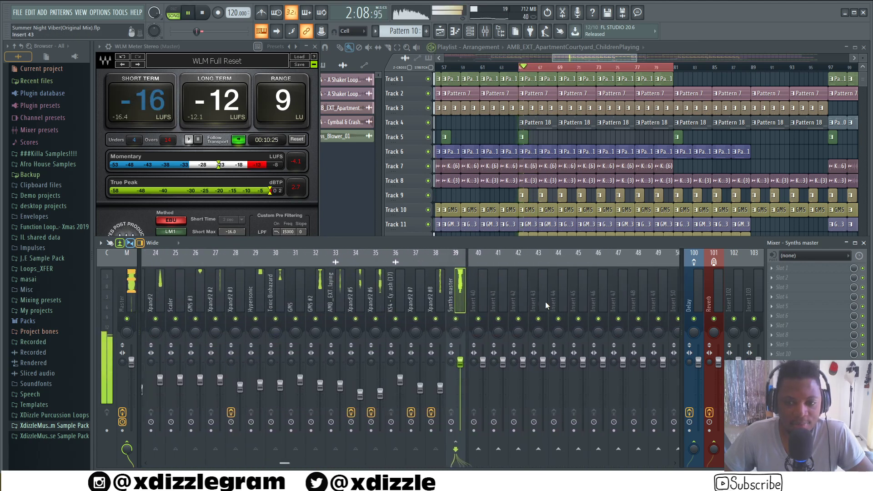
key("space")
Step: Add Fruity parametric EQ 2 to slot 3 of the Synths master track and play the loop to view its spectrum
left_click(797, 268)
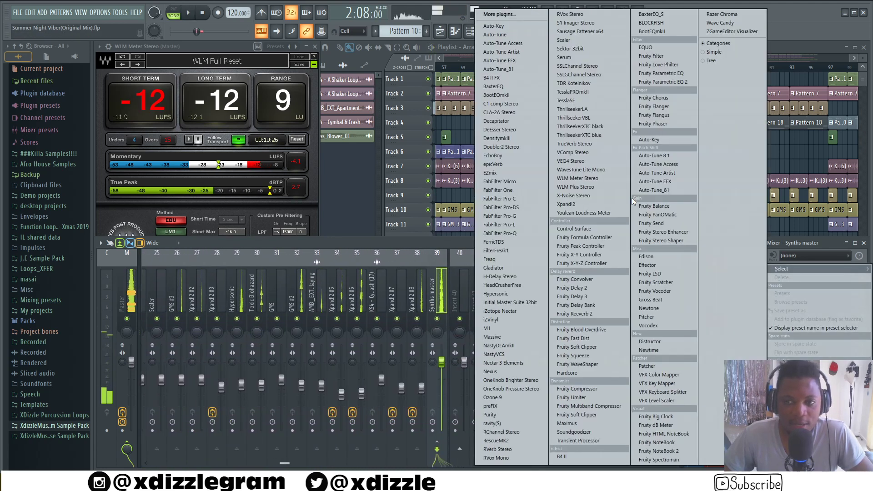
left_click(646, 83)
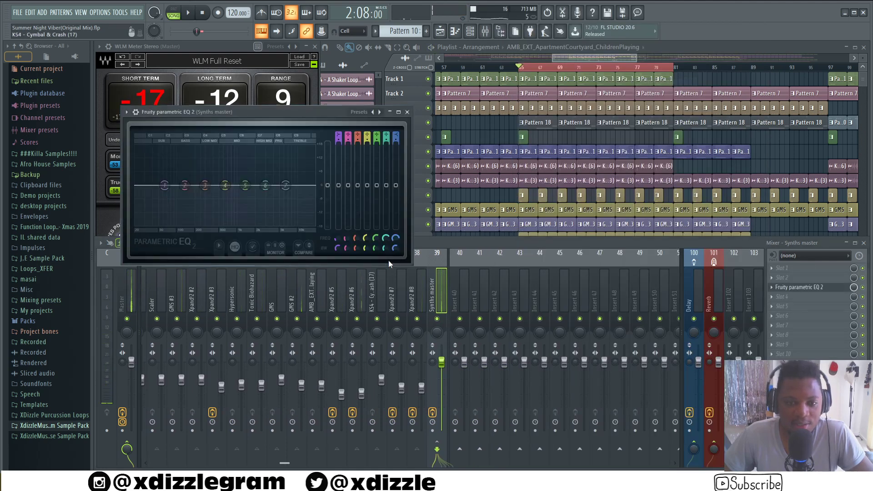
key("space")
left_click_drag(314, 111, 393, 165)
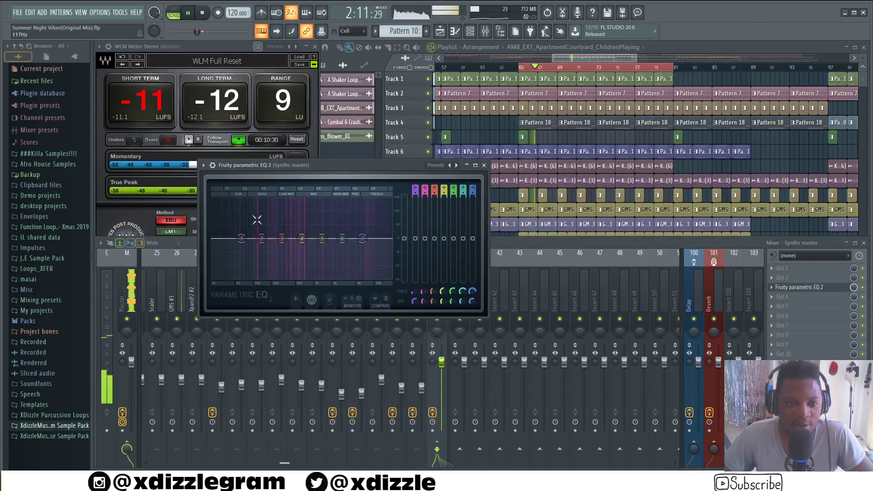
key("space")
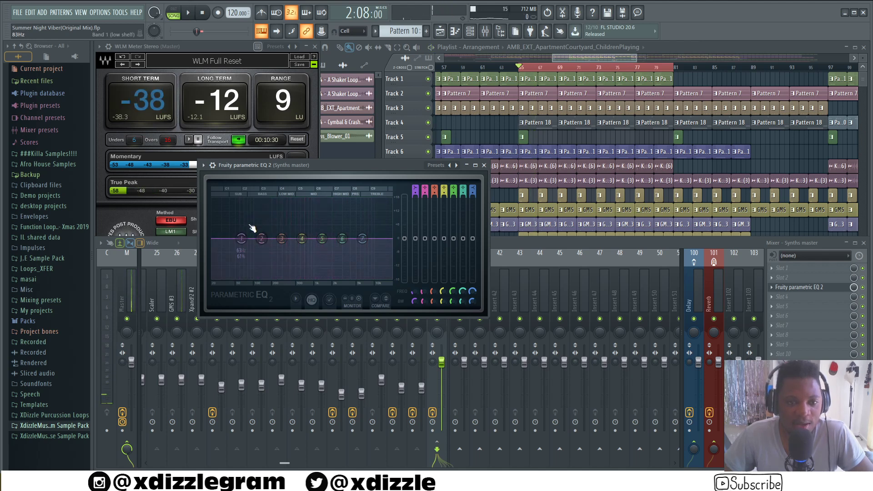
mouse_move(344, 163)
left_mouse_down()
mouse_move(355, 190)
mouse_move(354, 171)
left_mouse_up()
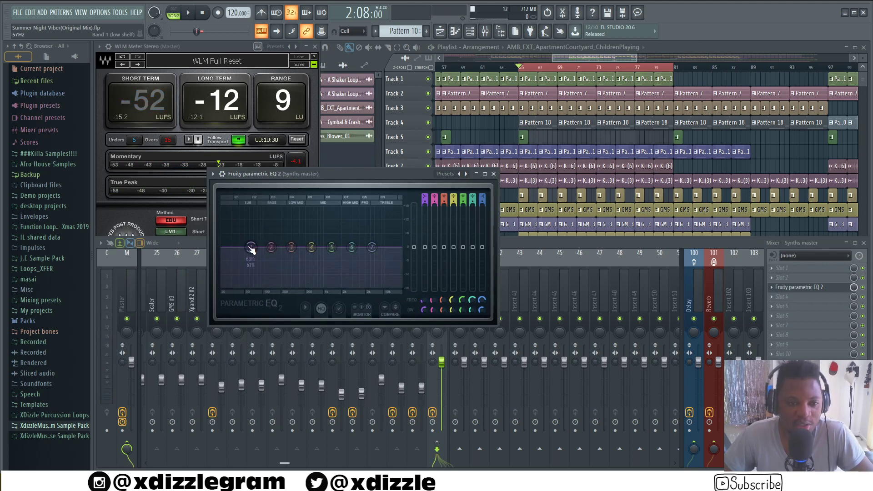
Step: Shape band 1 of the Synths master equalizer into a gentle low-shelf cut at about 180 Hz
left_click_drag(251, 248, 280, 286)
key("space")
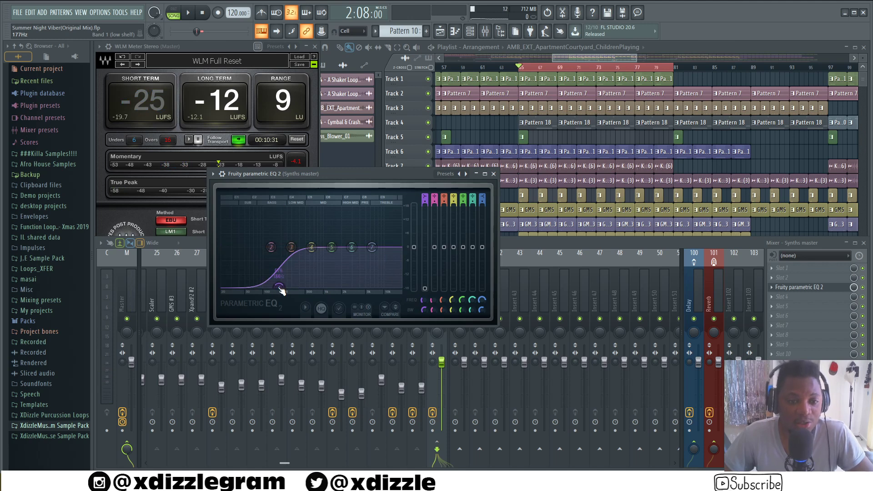
left_click_drag(279, 287, 274, 262)
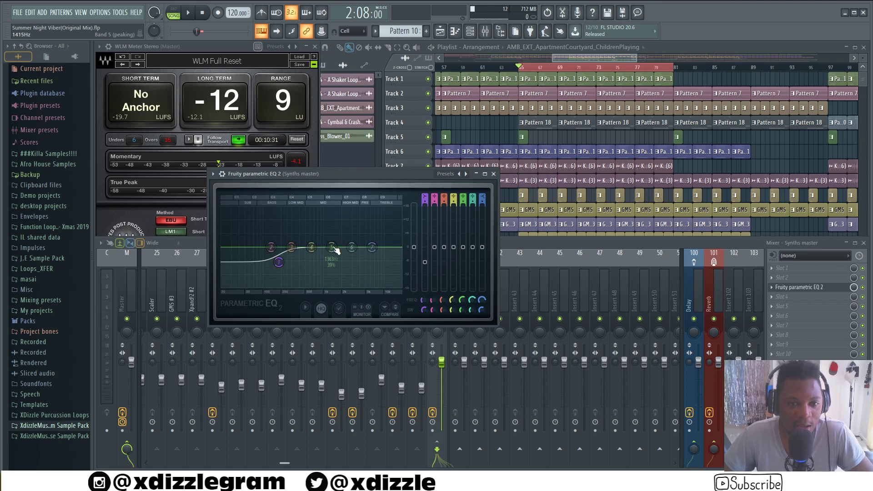
Step: Dip band 5 of the Synths master equalizer slightly and ease the band 1 low cut while playing the loop
left_click_drag(333, 252, 336, 253)
key("space")
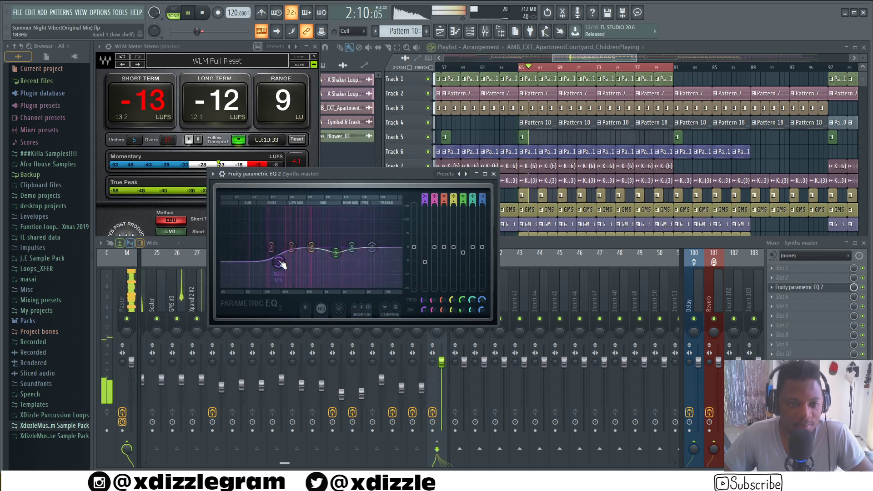
left_click_drag(280, 263, 279, 260)
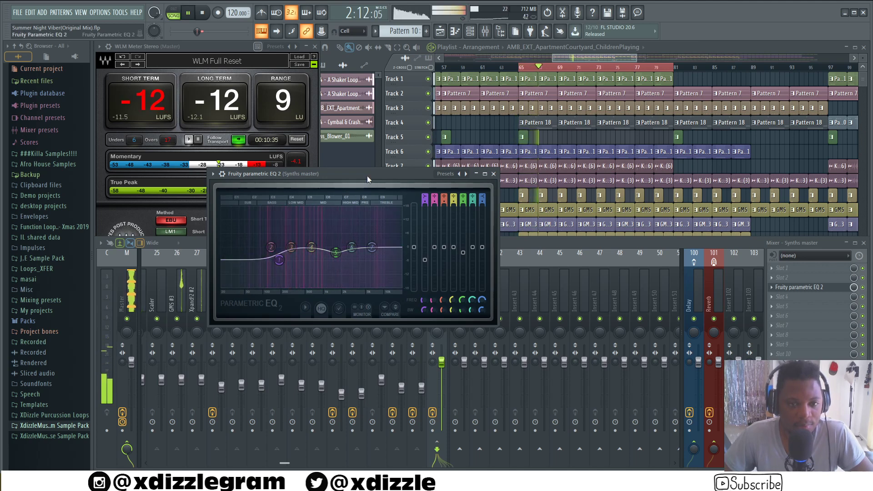
key("space")
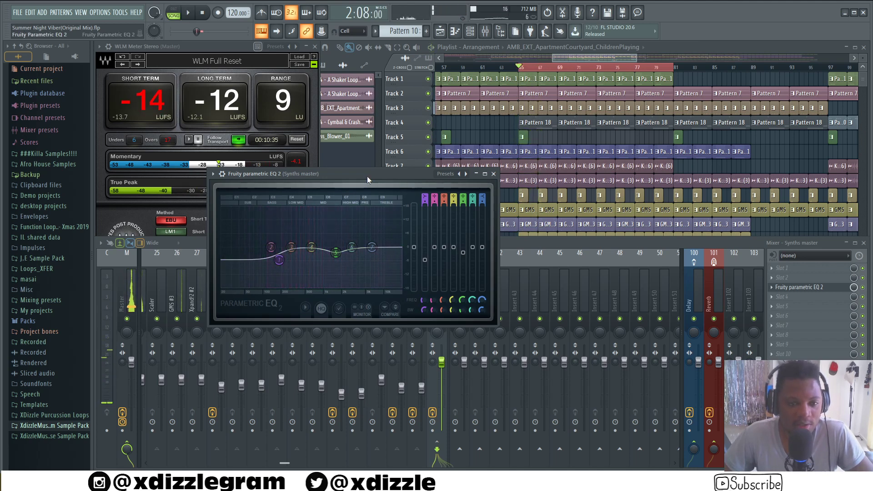
Step: Enlarge the Synths master equalizer, deepen its band 1 low-shelf cut at about 225 Hz, and close it
mouse_move(368, 175)
left_mouse_down()
mouse_move(370, 210)
mouse_move(360, 195)
mouse_move(364, 176)
left_mouse_up()
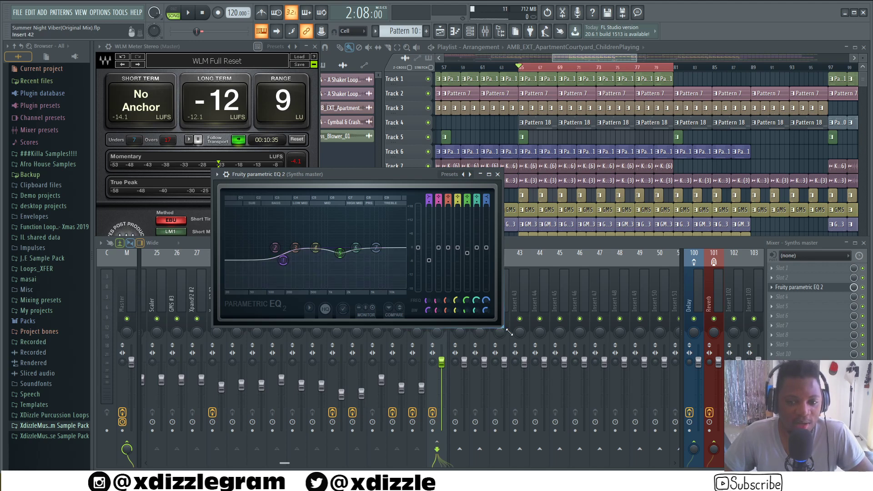
left_click_drag(509, 333, 564, 414)
left_click_drag(413, 173, 405, 111)
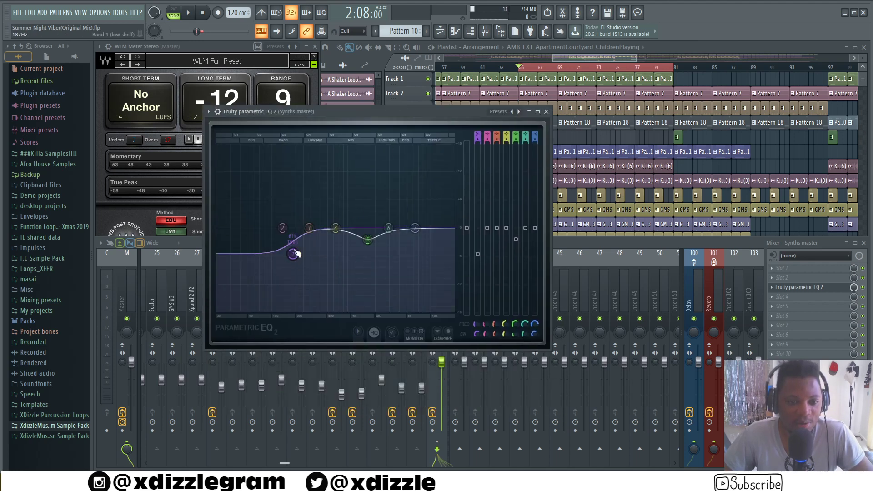
mouse_move(294, 253)
left_mouse_down()
mouse_move(290, 311)
mouse_move(300, 256)
left_mouse_up()
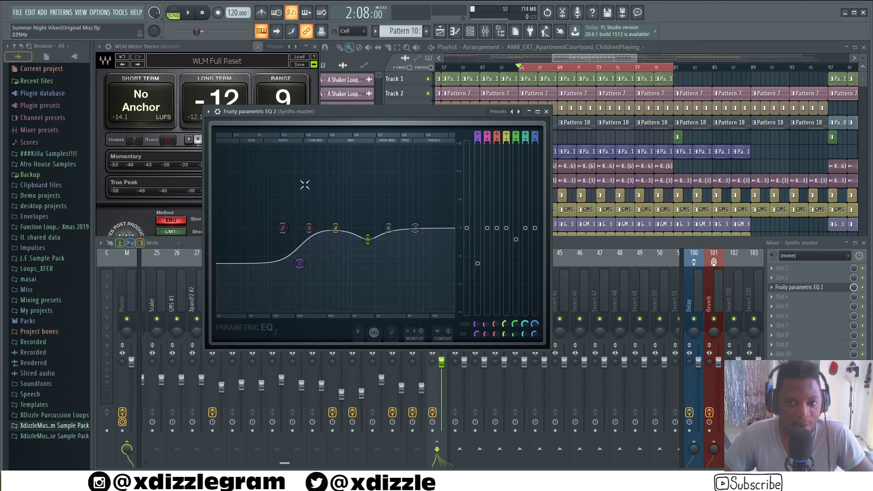
left_click(547, 112)
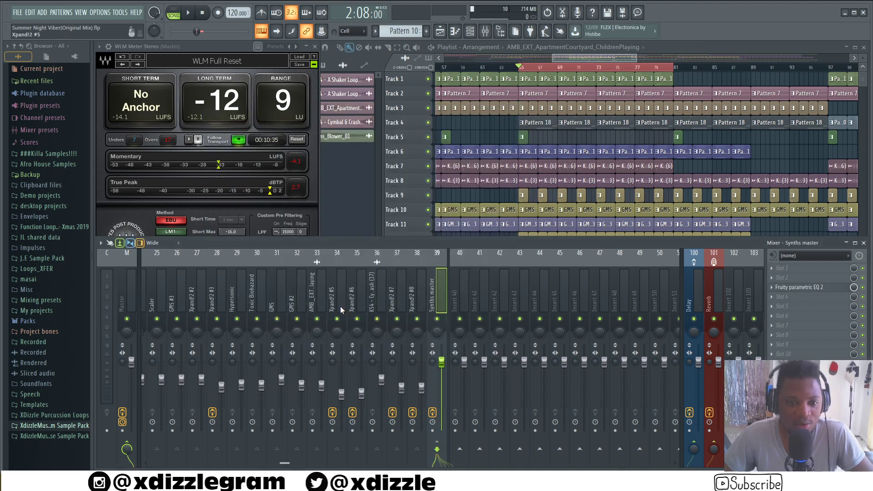
Step: Add Fruity parametric EQ 2 to slot 4 of the Drums master track
scroll(341, 307, "up", 5)
scroll(414, 292, "up", 5)
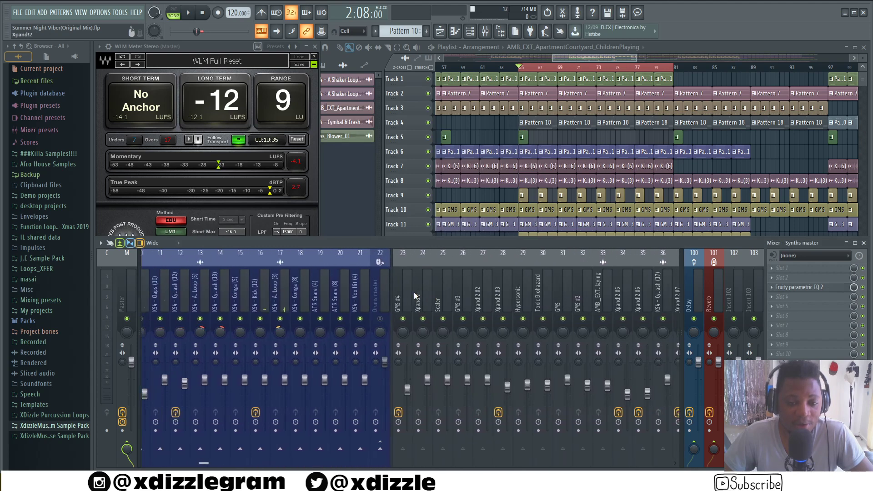
scroll(376, 295, "up", 5)
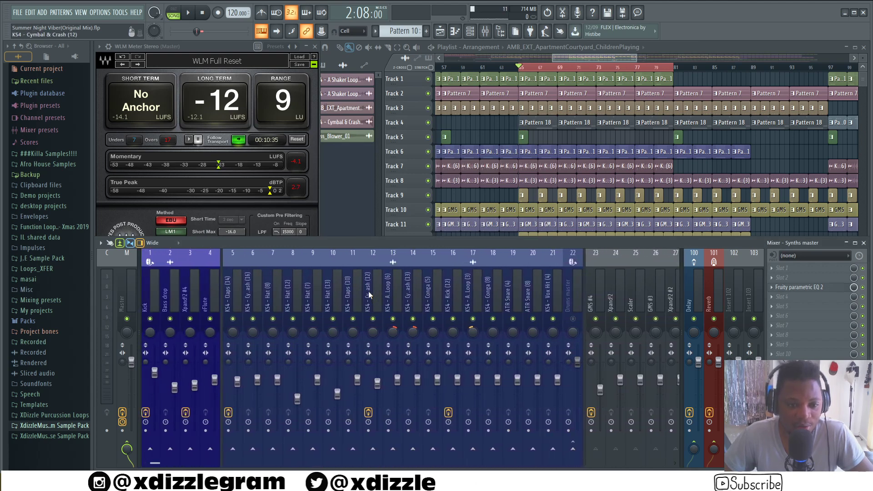
left_click(512, 289)
scroll(452, 303, "down", 3)
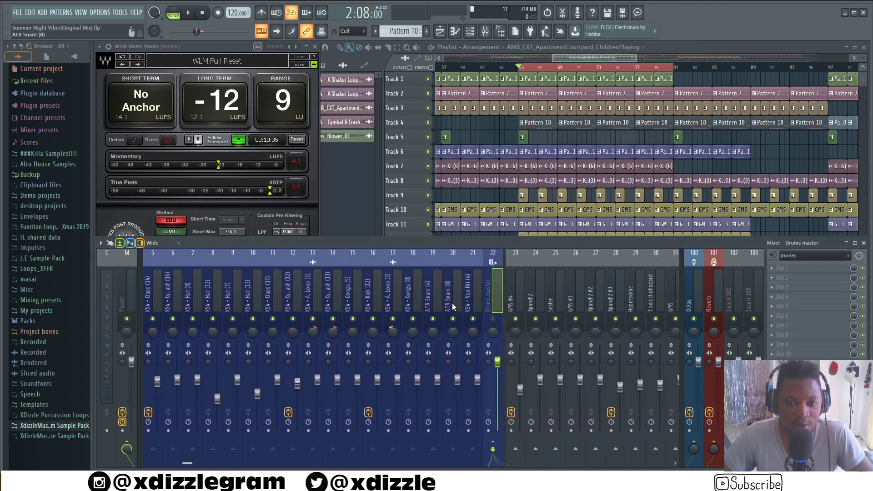
left_click(795, 296)
left_click(670, 78)
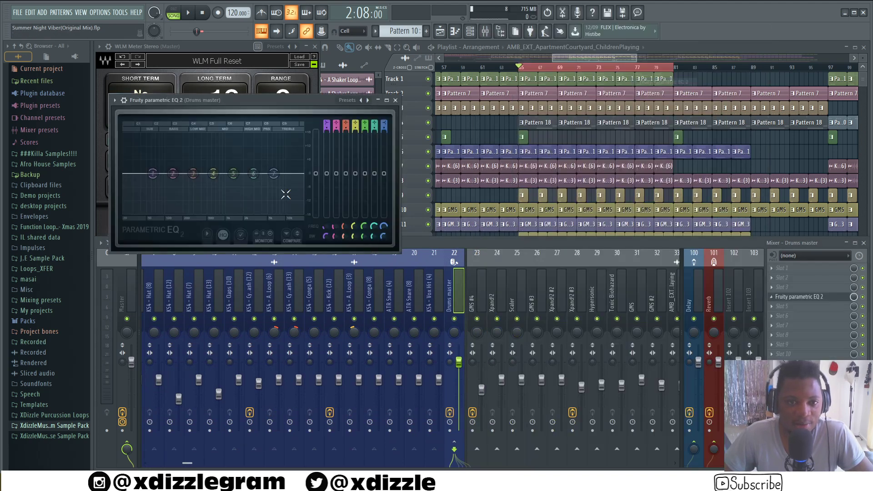
Step: Enlarge the Drums master equalizer and pull band 1 down into a low-shelf cut at about 180 Hz
left_click_drag(319, 101, 410, 108)
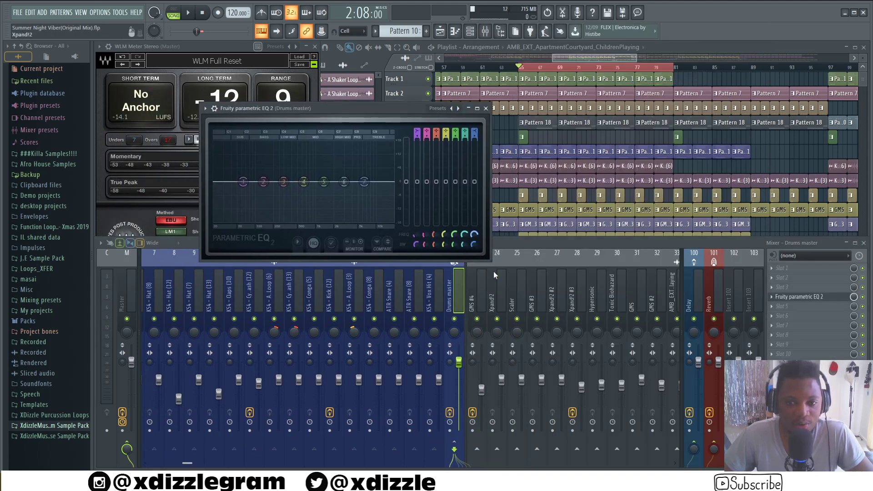
left_click_drag(490, 259, 542, 322)
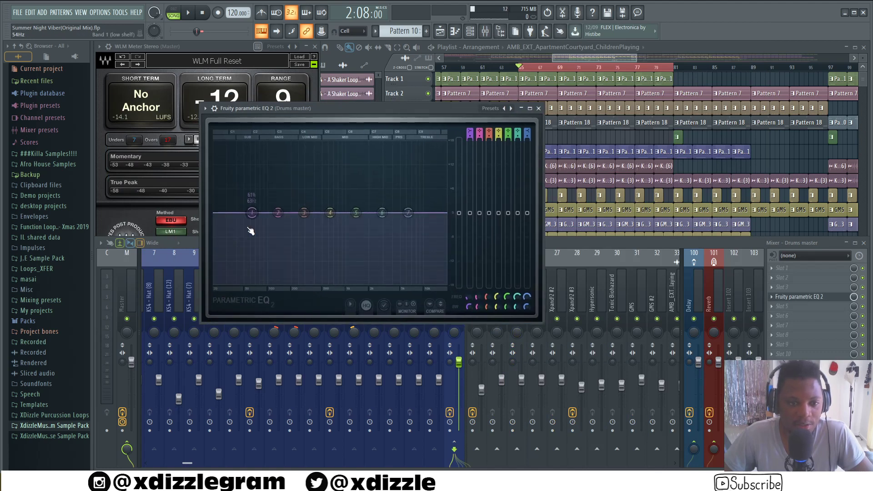
left_click_drag(253, 212, 287, 238)
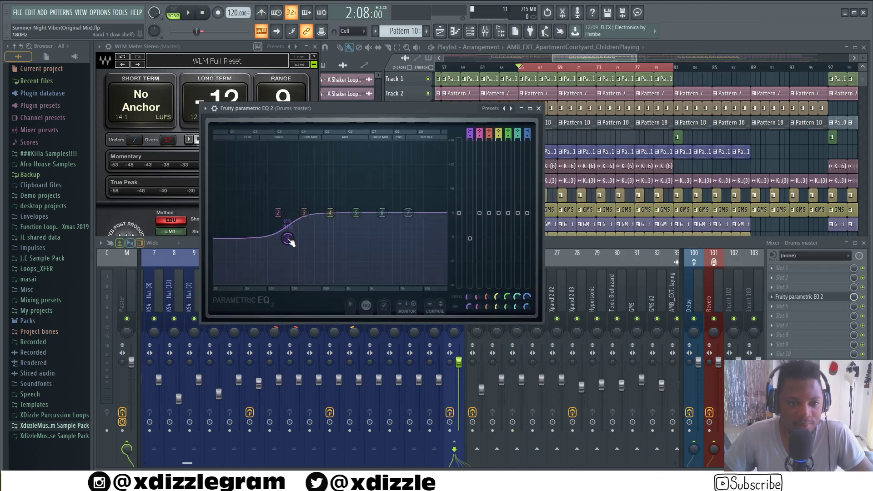
Step: Play the loop while fine-tuning the Drums master band 1 cut to about 185 Hz, then stop and close the equalizer
key("space")
left_click(577, 239)
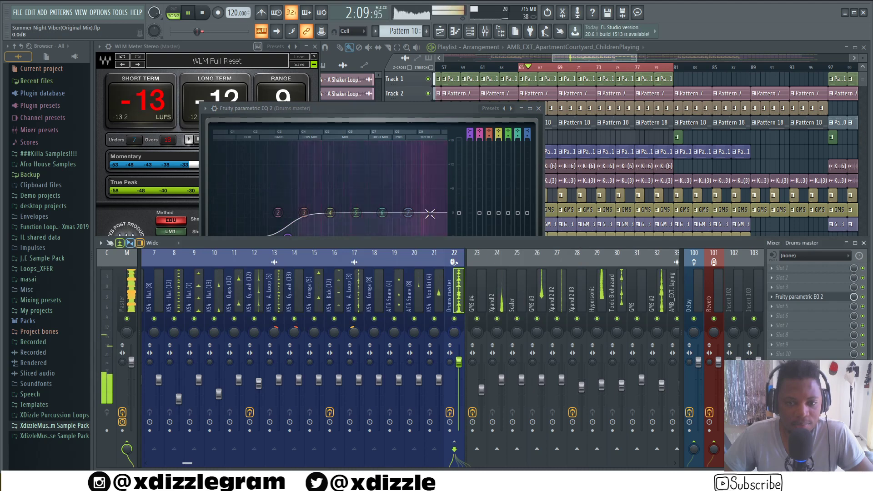
left_click_drag(418, 120, 423, 107)
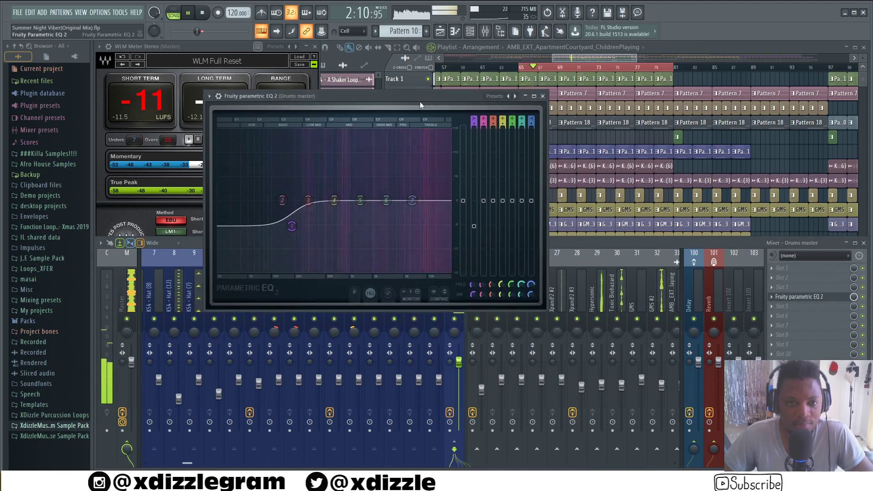
left_click(593, 247)
left_click_drag(367, 99, 382, 94)
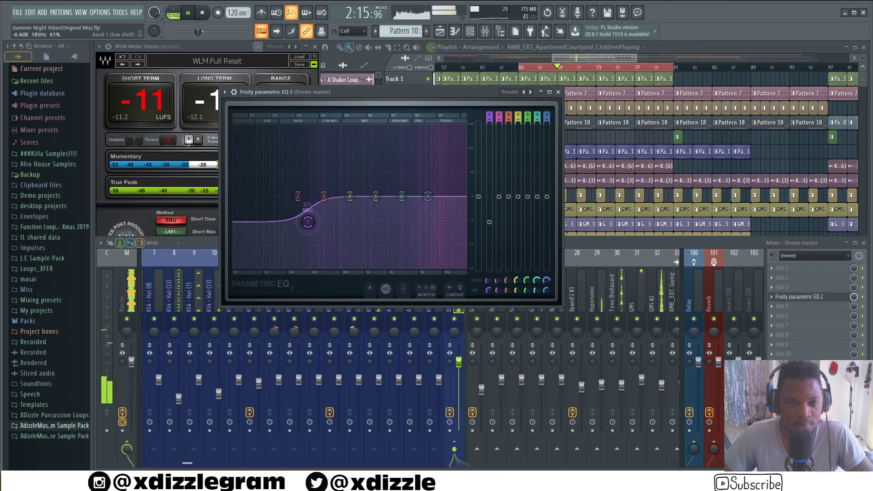
left_click_drag(308, 222, 309, 222)
key("space")
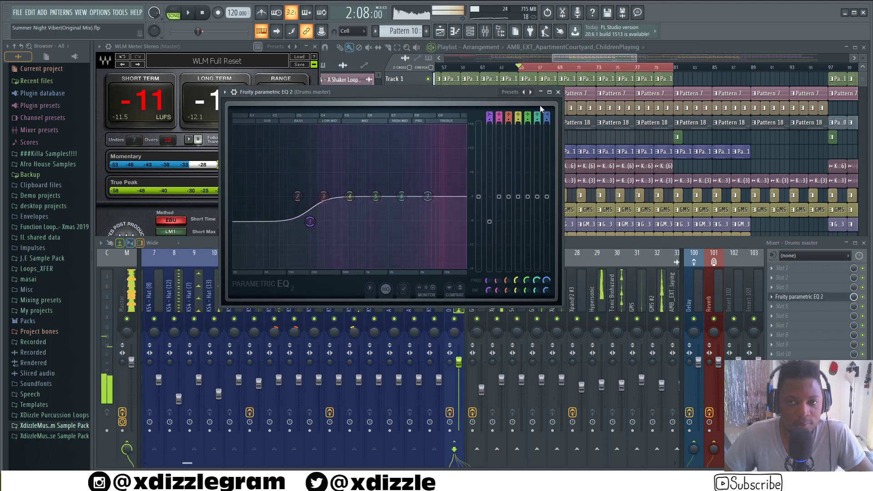
left_click(559, 93)
Step: Add Fruity parametric EQ 2 to slot 2 of the eFlute track and play the loop briefly
scroll(406, 287, "up", 3)
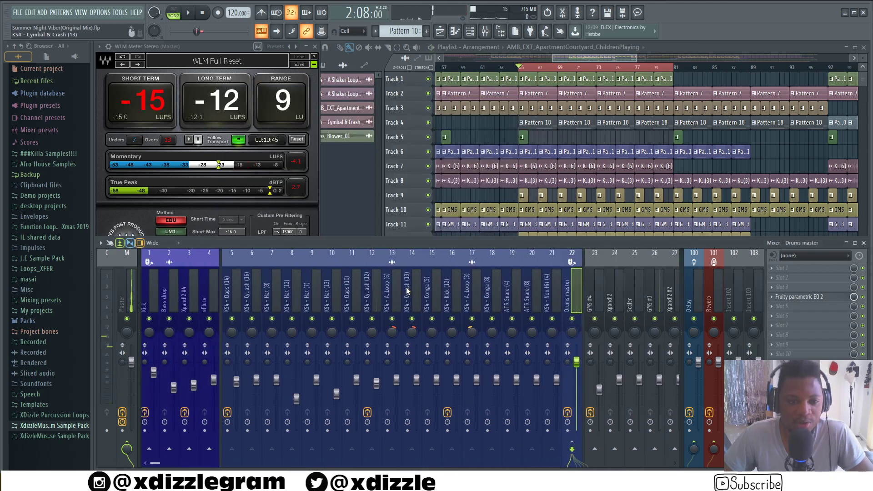
left_click(214, 307)
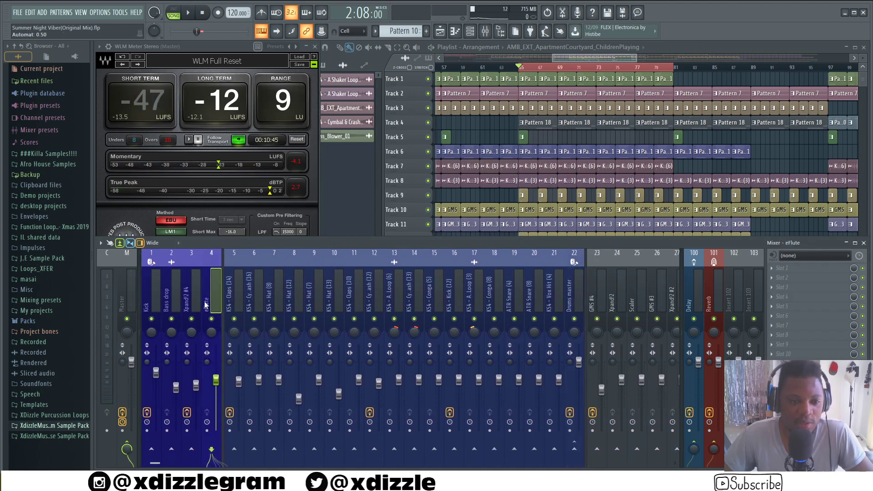
left_click(195, 301)
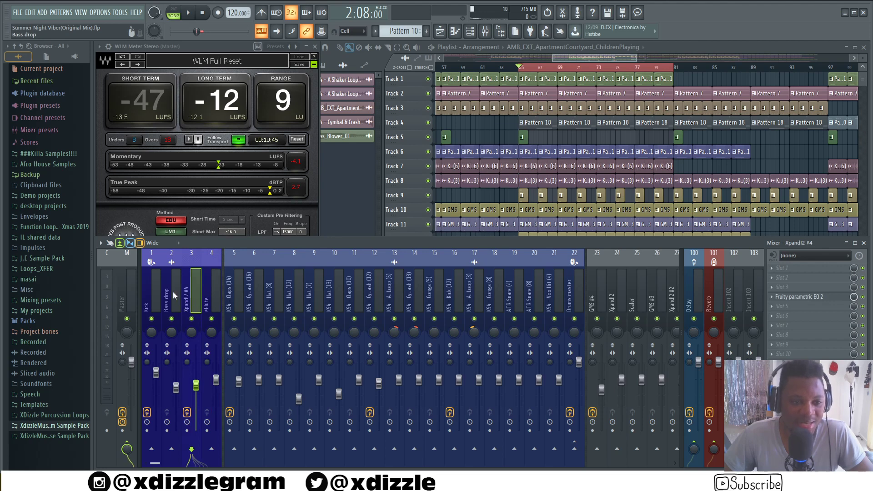
left_click(213, 302)
left_click(802, 285)
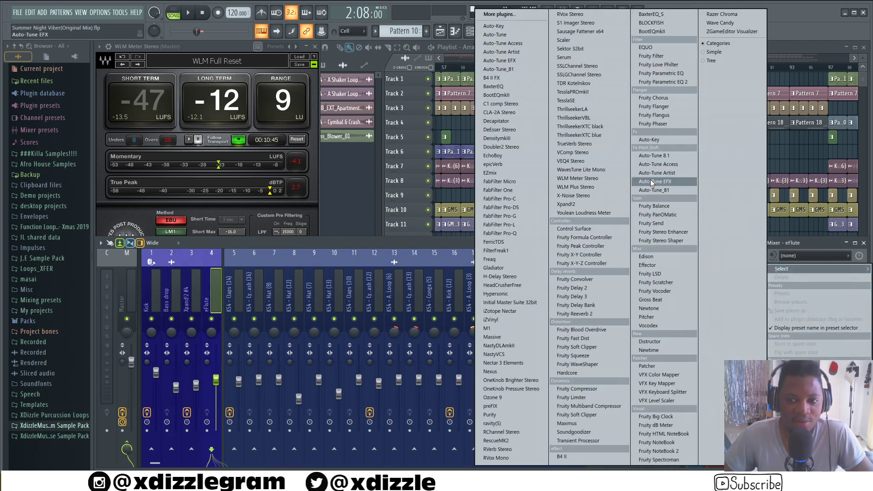
left_click(665, 84)
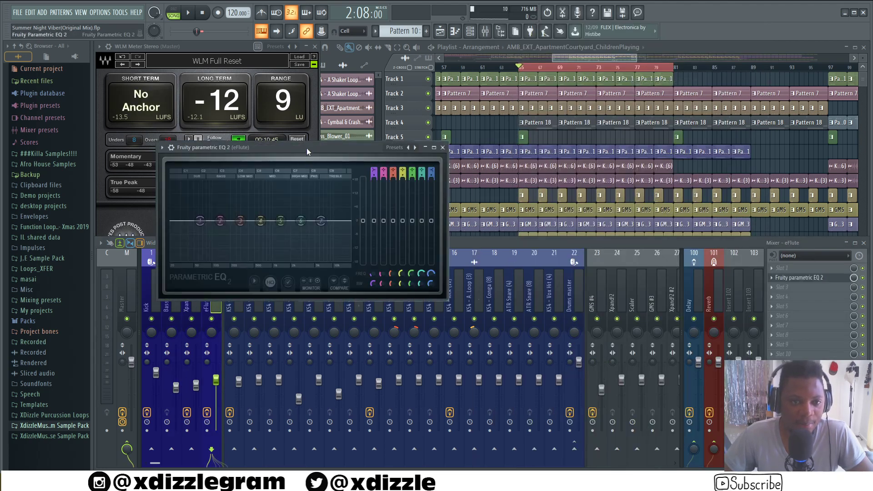
left_click_drag(306, 149, 352, 129)
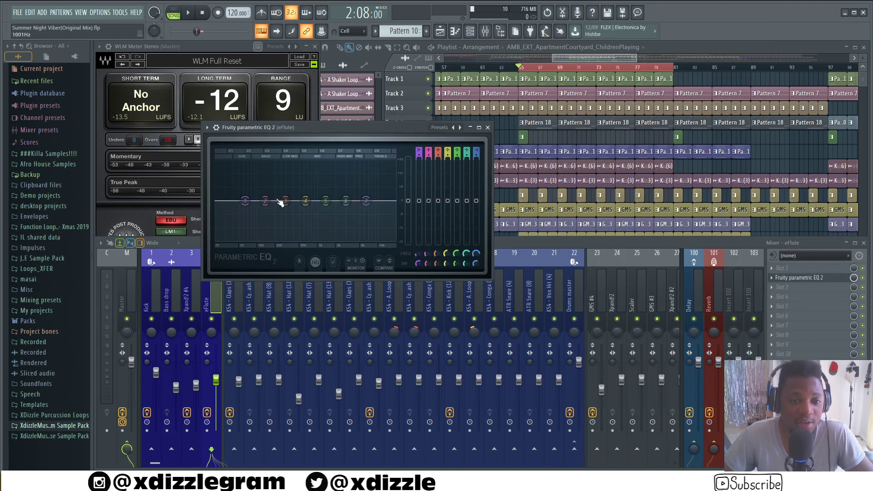
left_click_drag(320, 128, 338, 116)
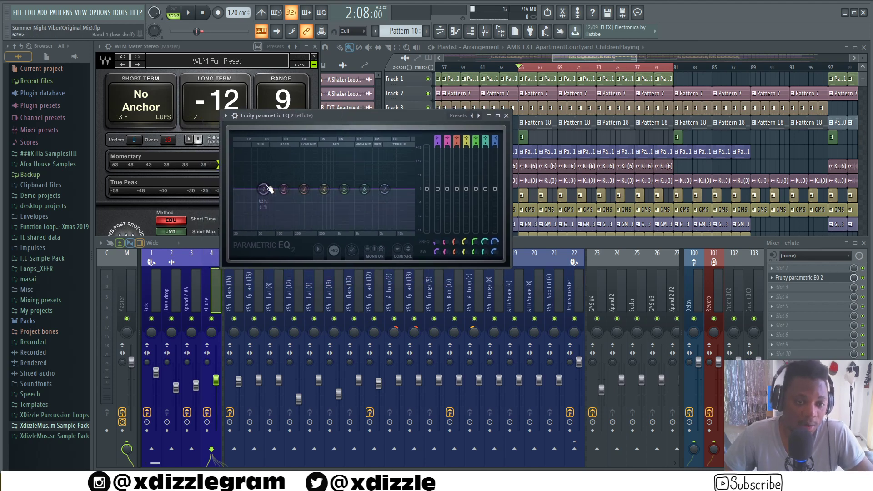
key("space")
key("space")
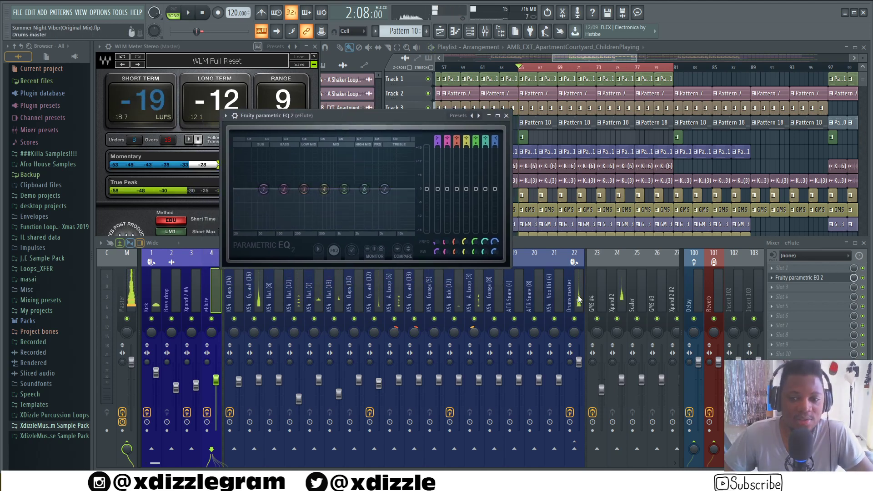
Step: Pick a new color for the Synths master track
scroll(569, 300, "down", 6)
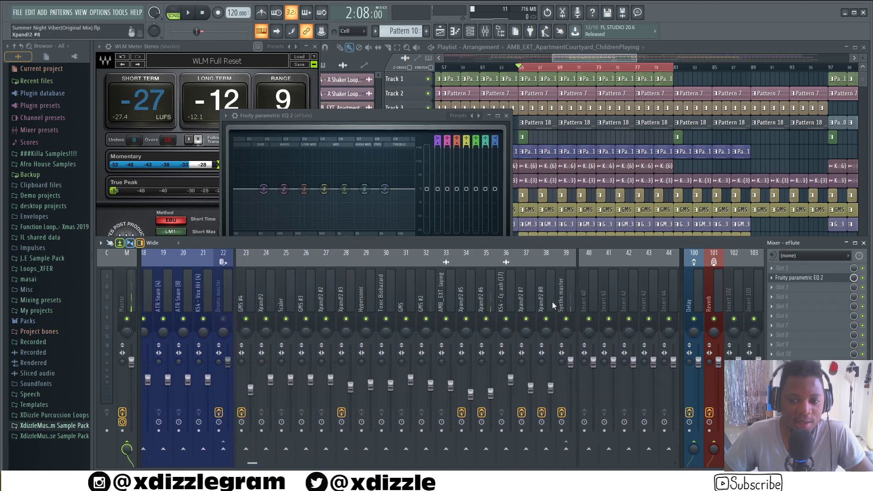
right_click(560, 280)
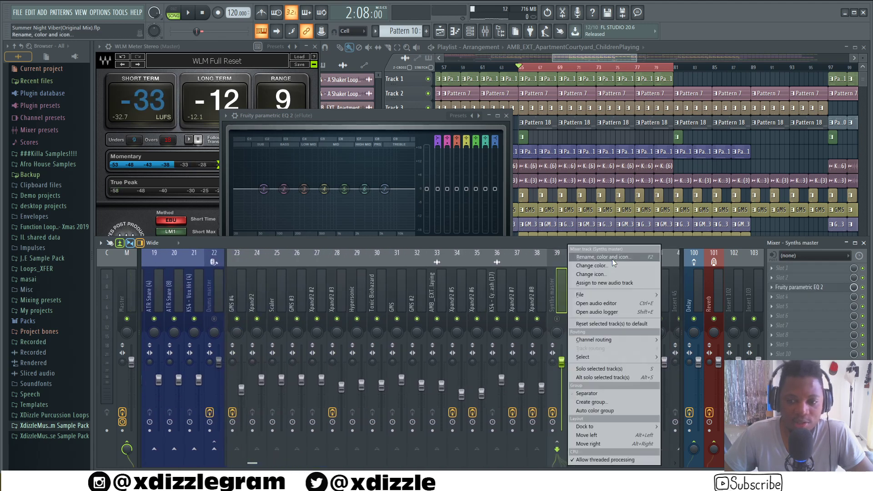
left_click(599, 267)
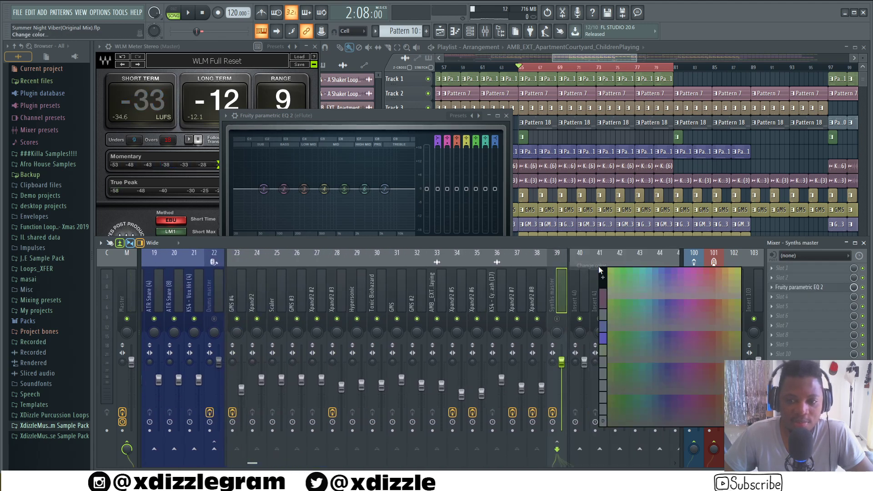
left_click(666, 268)
Step: Check the effect slots of the eFlute and neighboring low-end tracks and bring the eFlute equalizer to the front
scroll(555, 285, "up", 6)
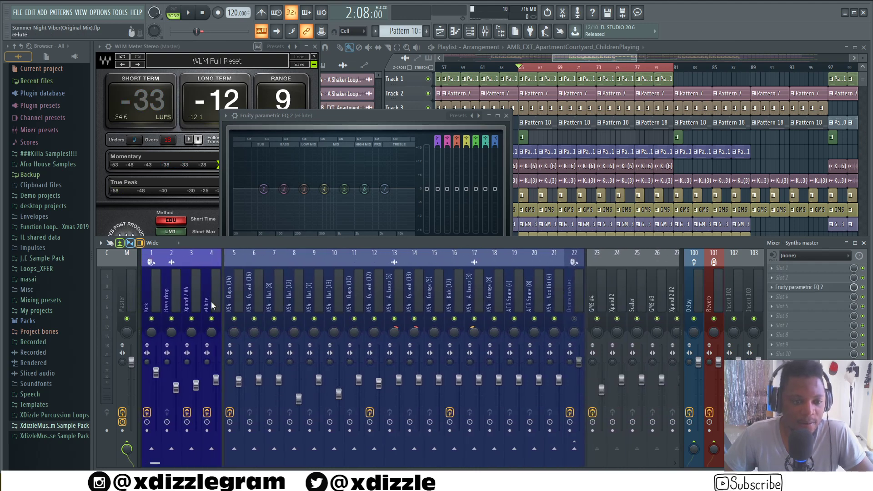
left_click(214, 302)
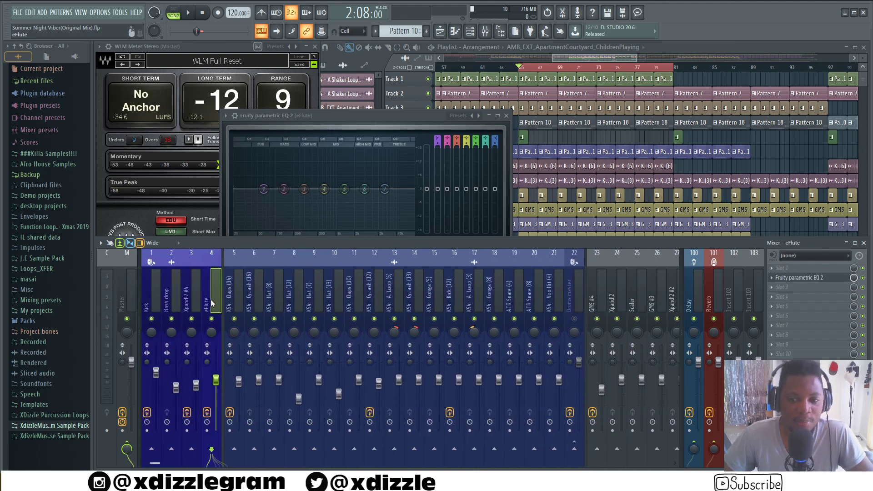
left_click(194, 298)
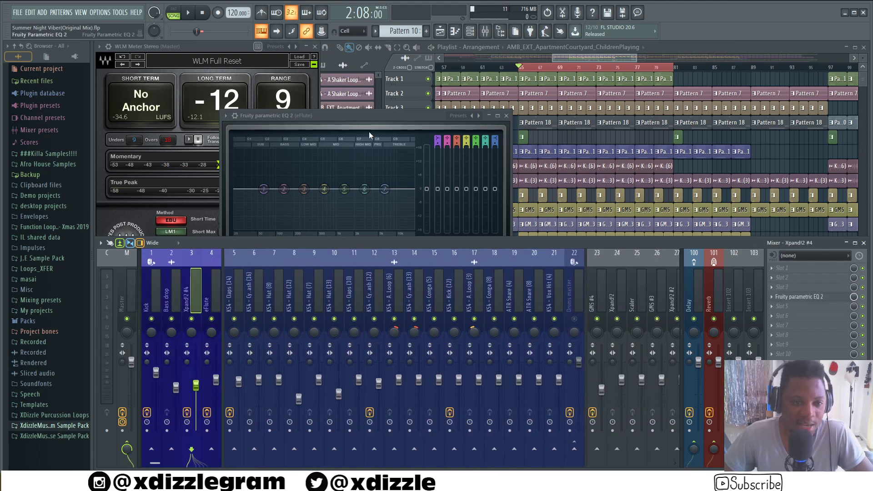
left_click(157, 291)
left_click(341, 117)
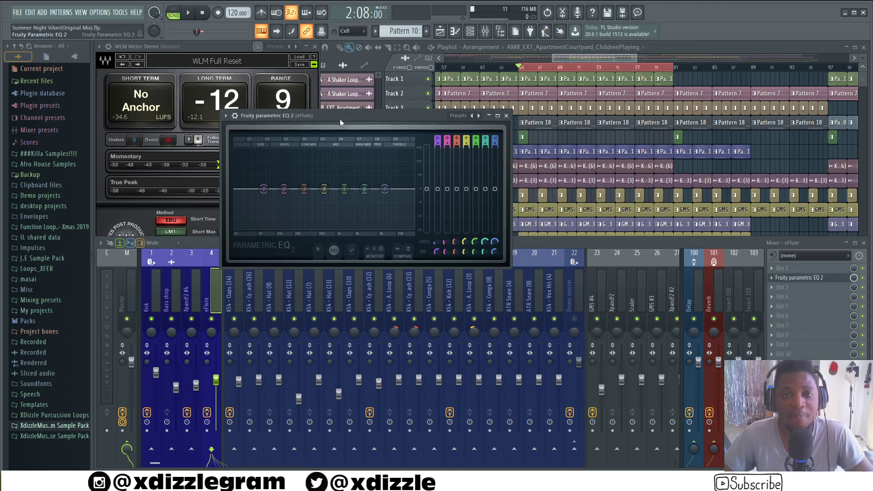
Step: Examine the effect slots of the Drums master, Kick, Bass drop and Xpand!2 #4 tracks in the mixer
scroll(214, 296, "down", 3)
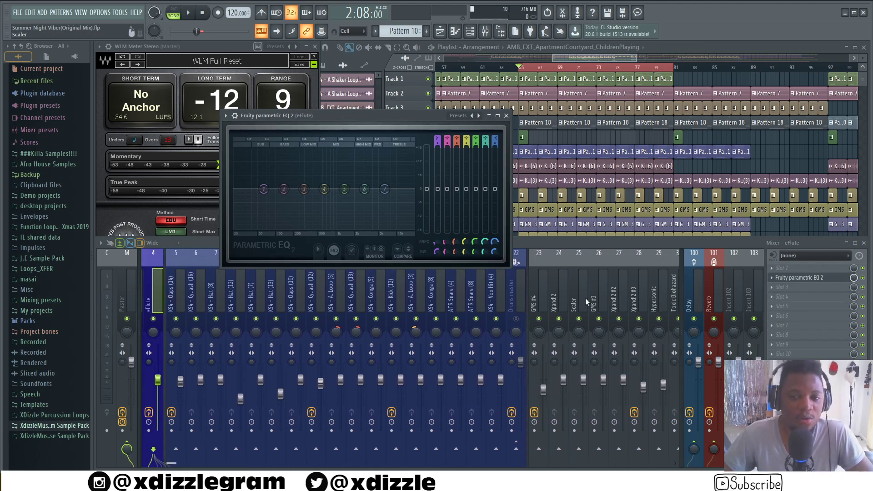
left_click(511, 299)
scroll(247, 294, "up", 3)
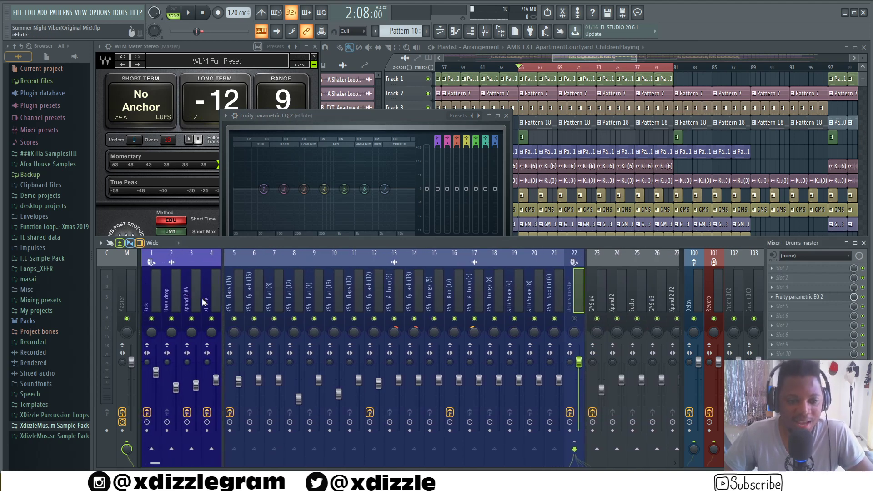
scroll(542, 291, "down", 3)
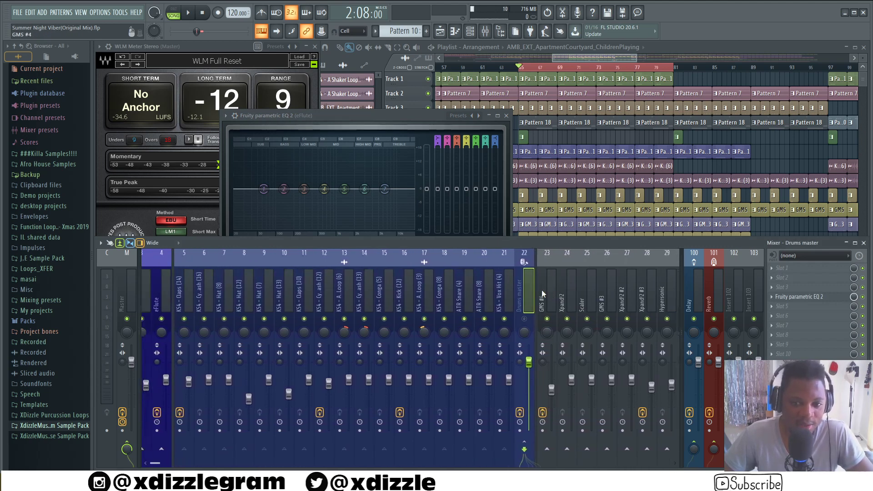
scroll(542, 290, "up", 3)
left_click(154, 295)
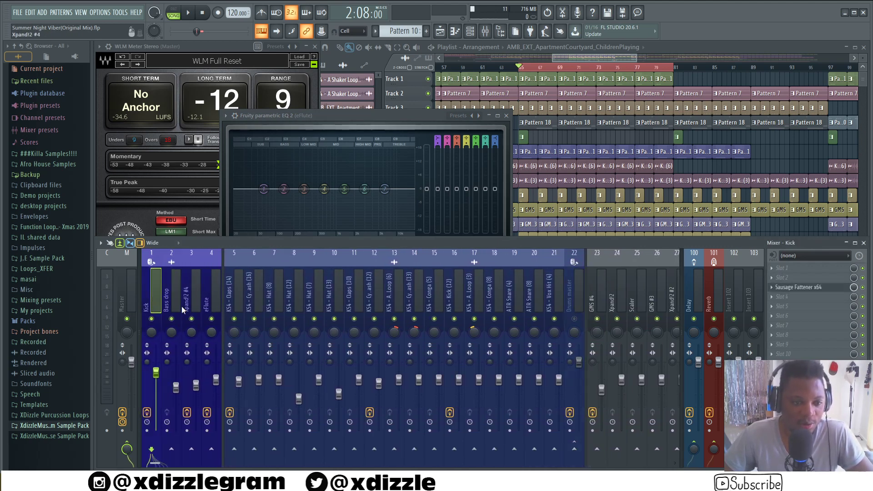
left_click(165, 298)
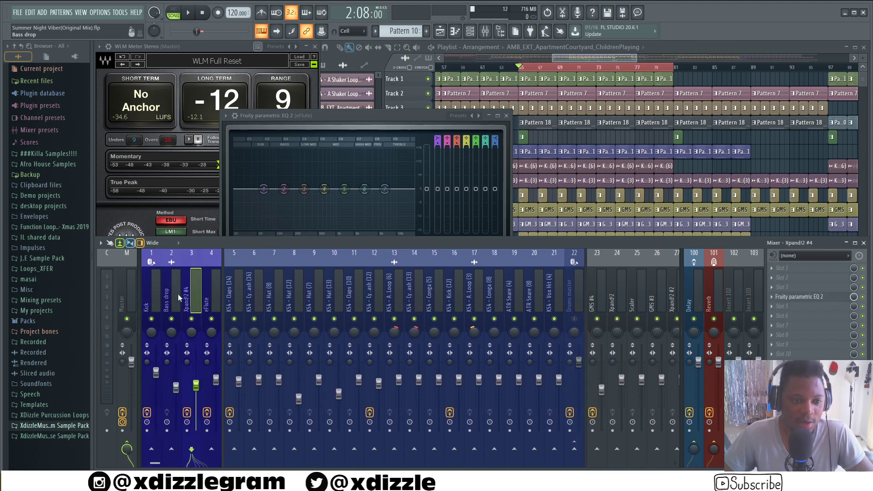
left_click(154, 291)
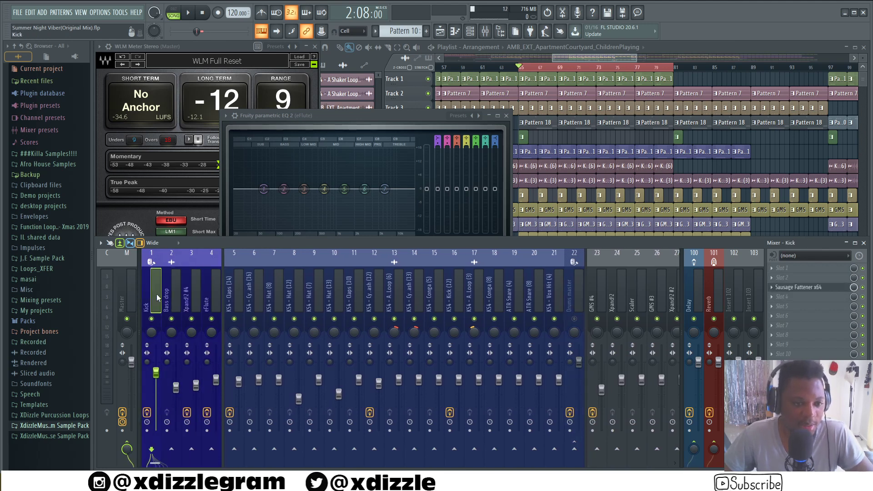
left_click(173, 293)
left_click(157, 290)
left_click(163, 299)
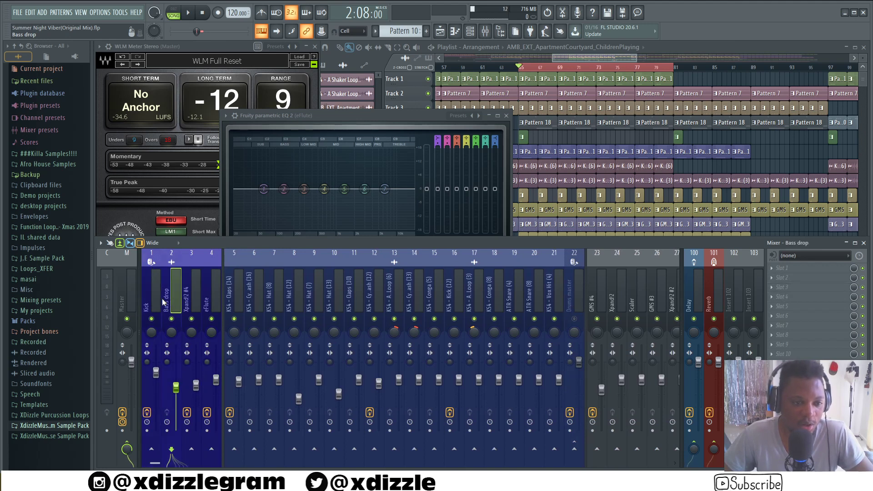
left_click(154, 292)
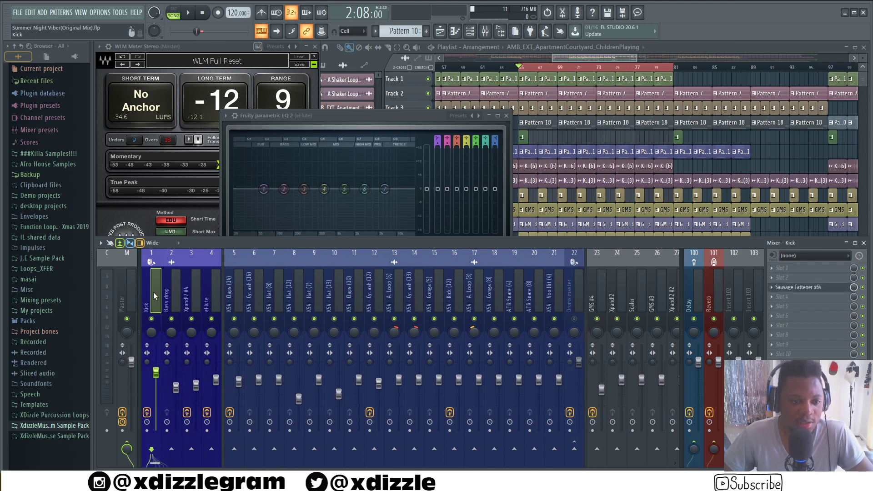
Step: Bring the eFlute track's Fruity parametric EQ 2 to the front, enlarge its window, and close it
left_click(358, 116)
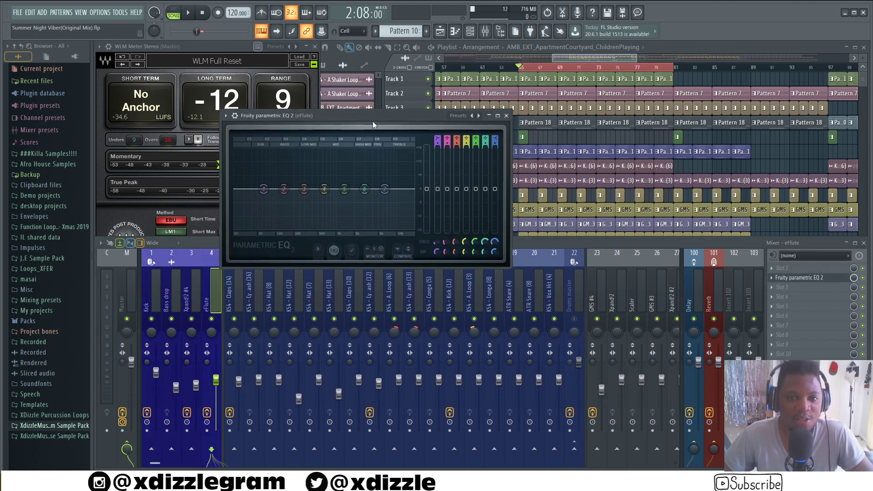
left_click_drag(373, 121, 359, 115)
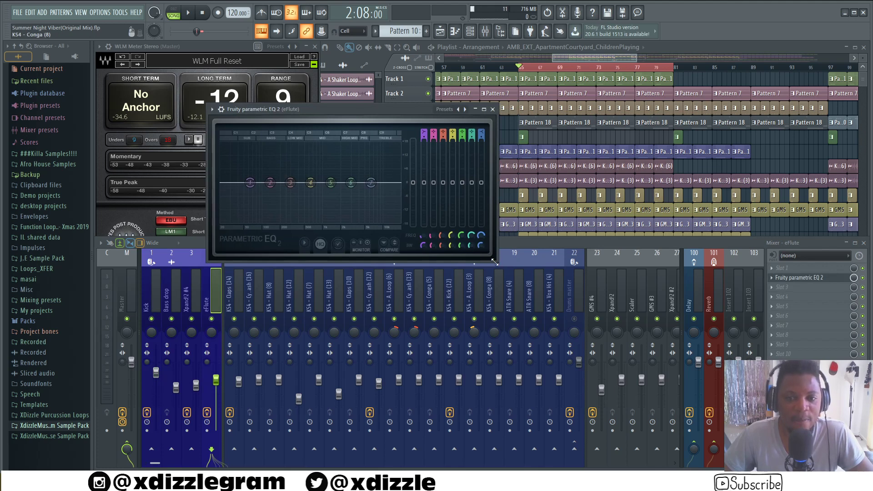
left_click_drag(495, 262, 663, 349)
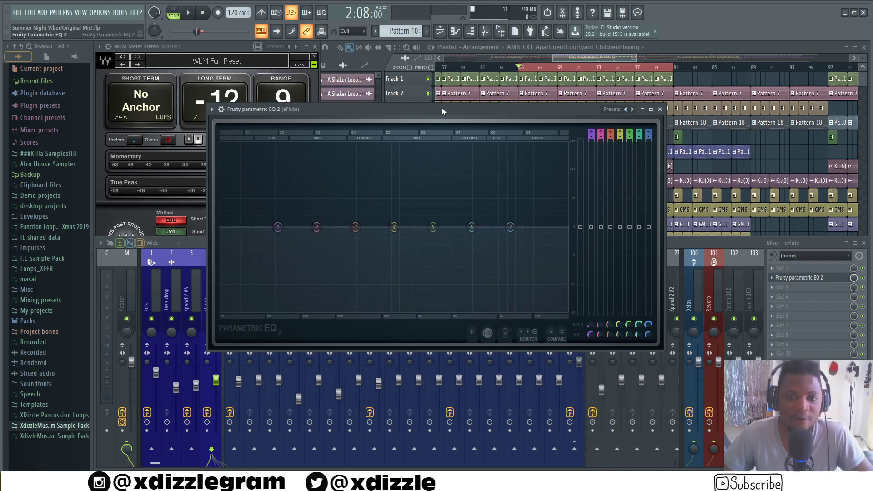
left_click(660, 110)
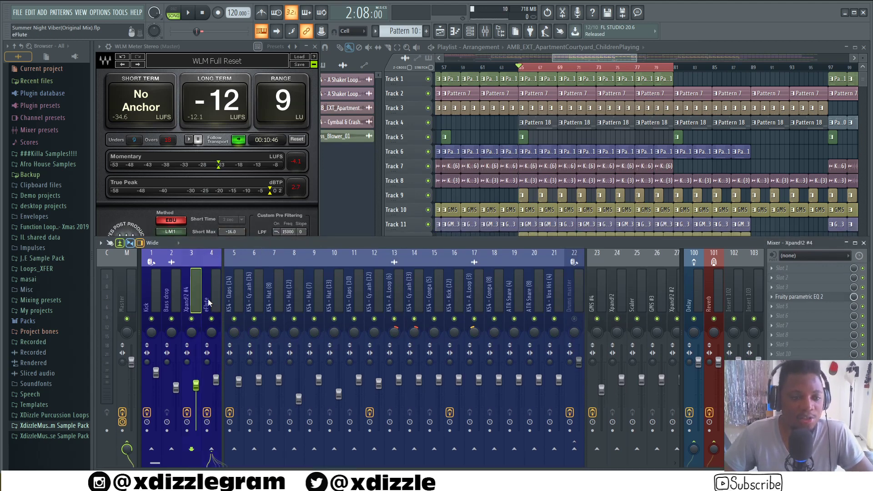
Step: Review the low-end tracks, the drum and synth tracks, and the Reverb send across the mixer
left_click(193, 297)
left_click(169, 292)
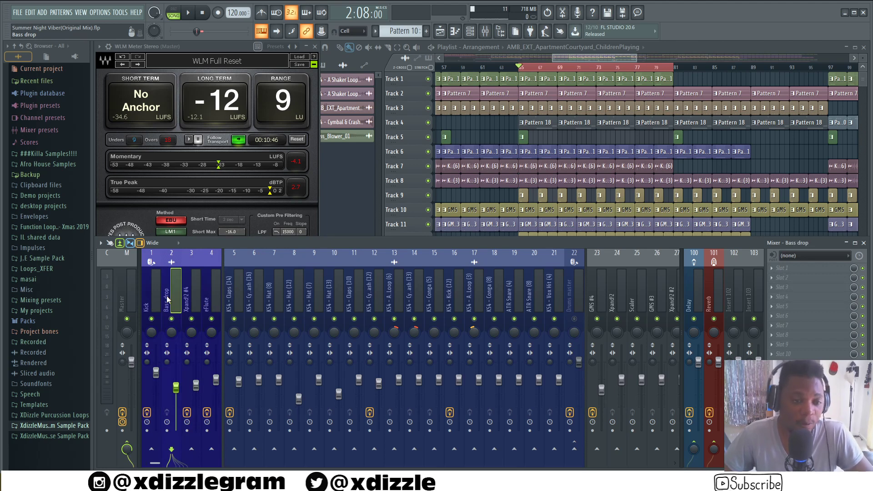
left_click(194, 301)
key("Right")
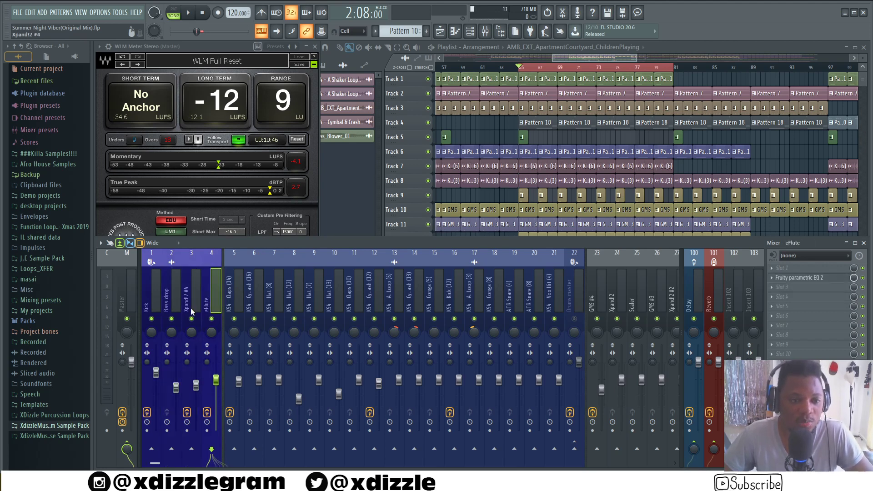
left_click(185, 300)
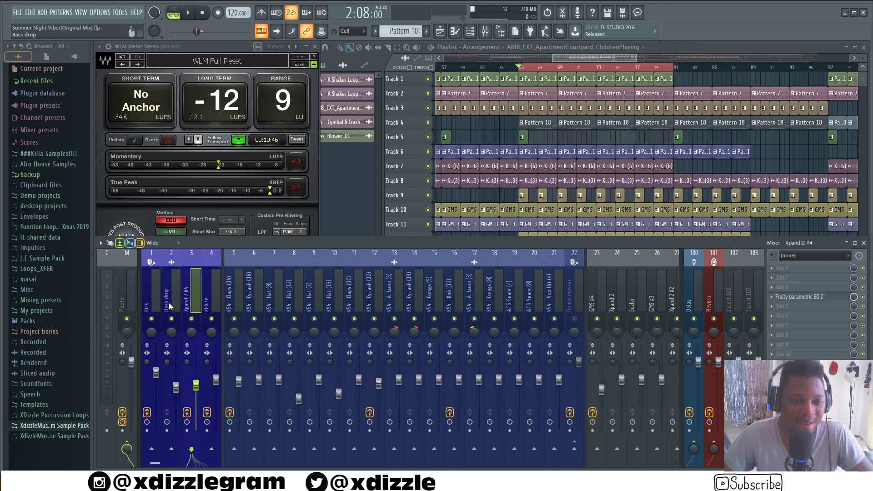
scroll(522, 300, "down", 9)
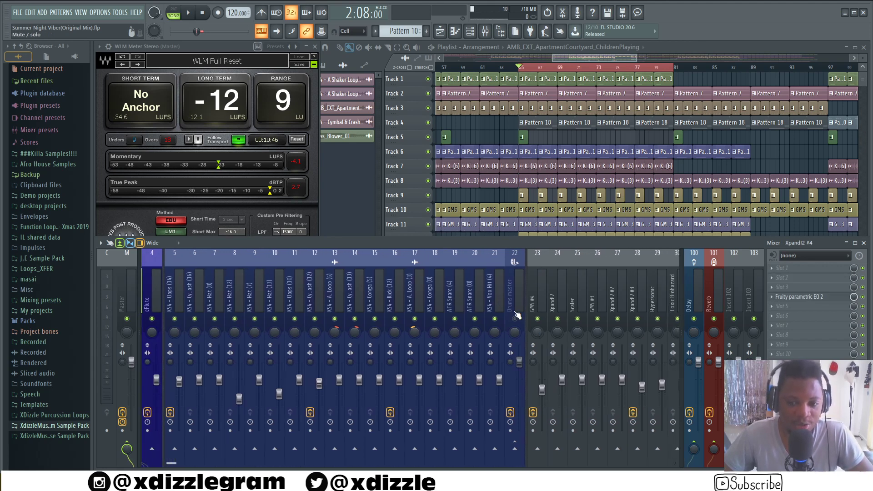
scroll(430, 295, "down", 9)
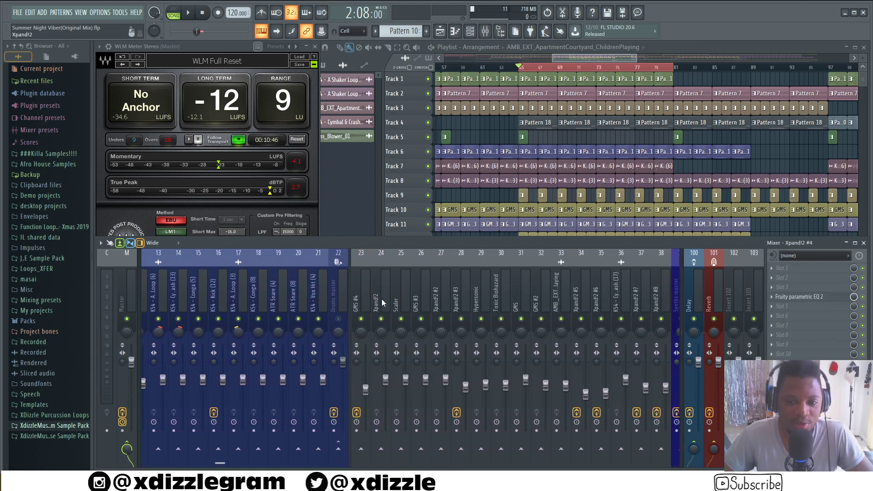
scroll(334, 308, "up", 10)
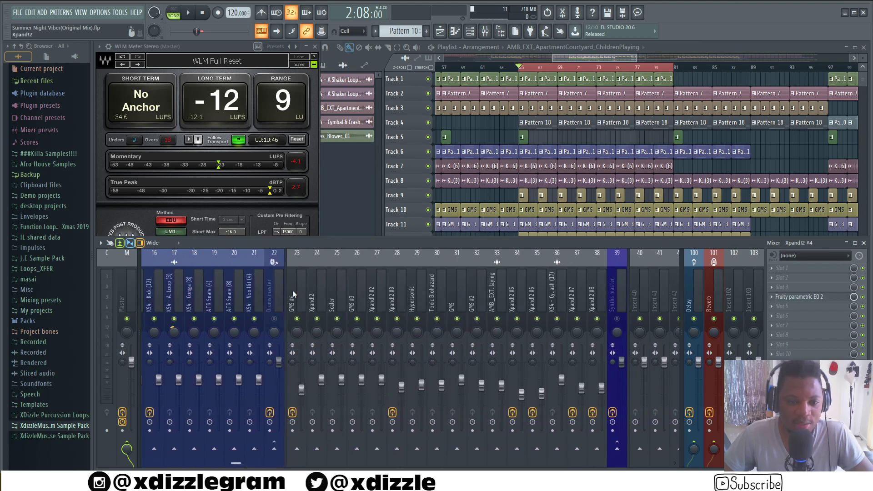
scroll(272, 288, "down", 7)
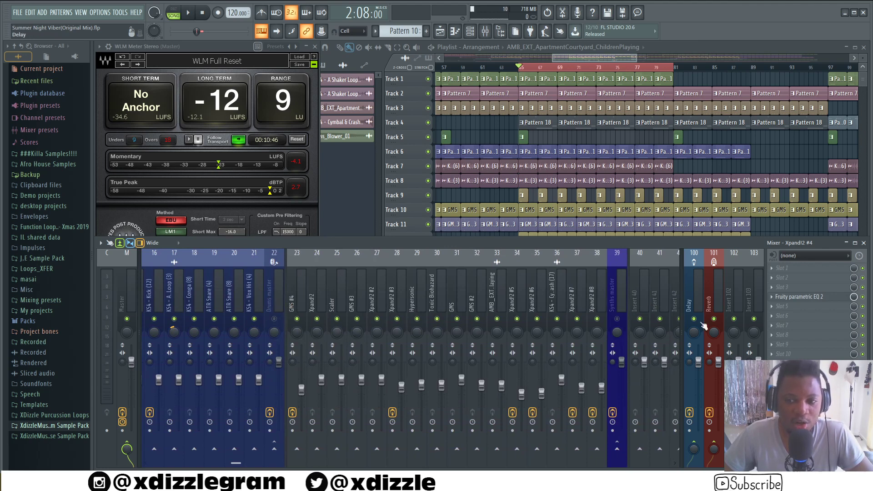
left_click(707, 304)
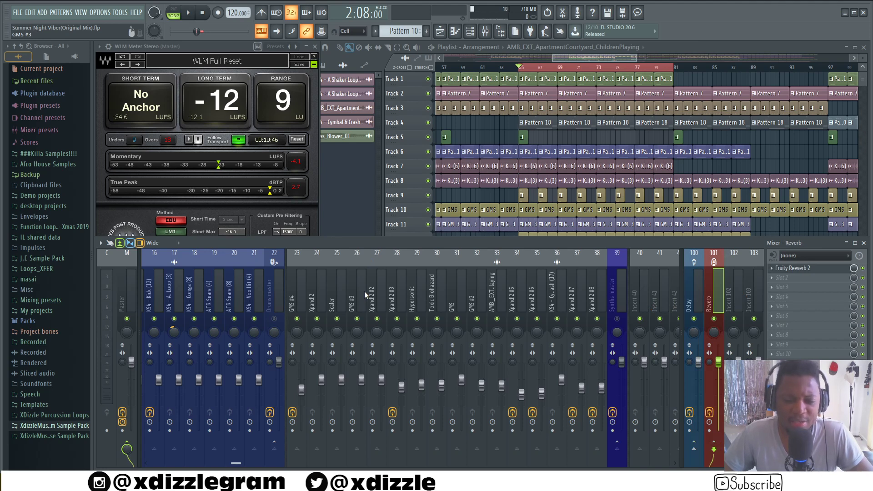
Step: Move the mixer window higher and dock the Synths master track to the mixer's right section beside Delay and Reverb
left_click(618, 284)
right_click(617, 284)
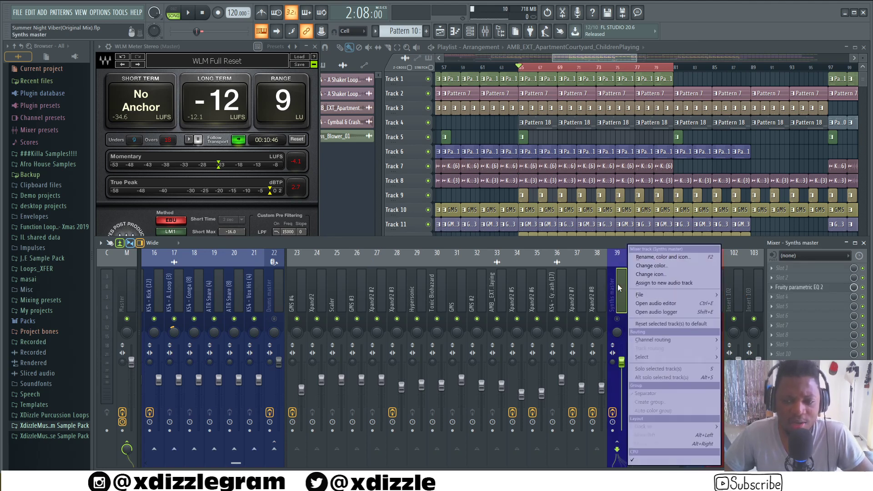
mouse_move(670, 427)
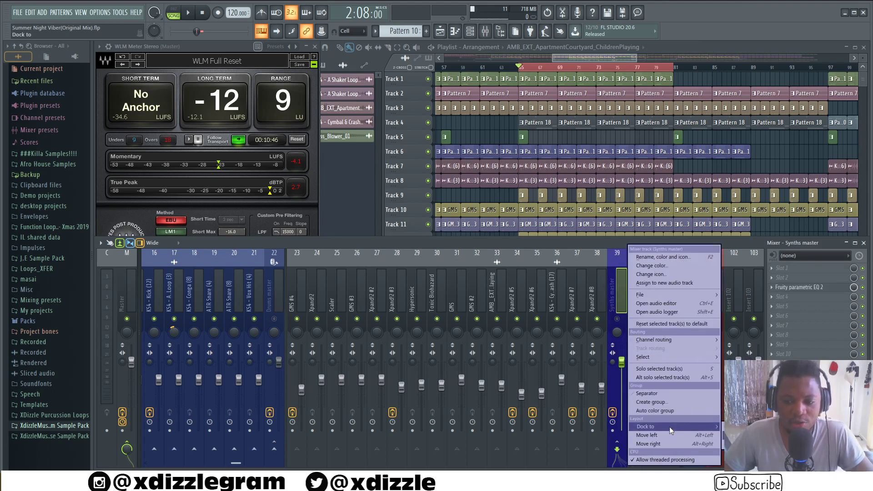
left_click_drag(594, 241, 589, 152)
right_click(611, 204)
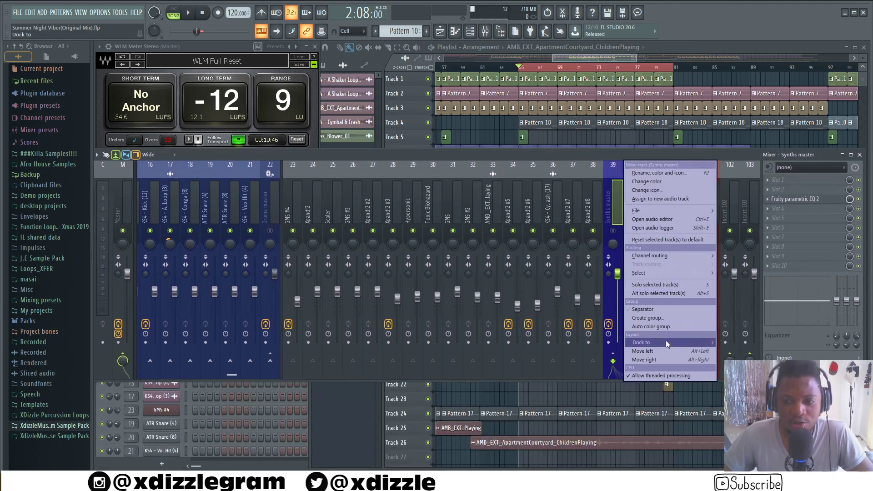
mouse_move(666, 342)
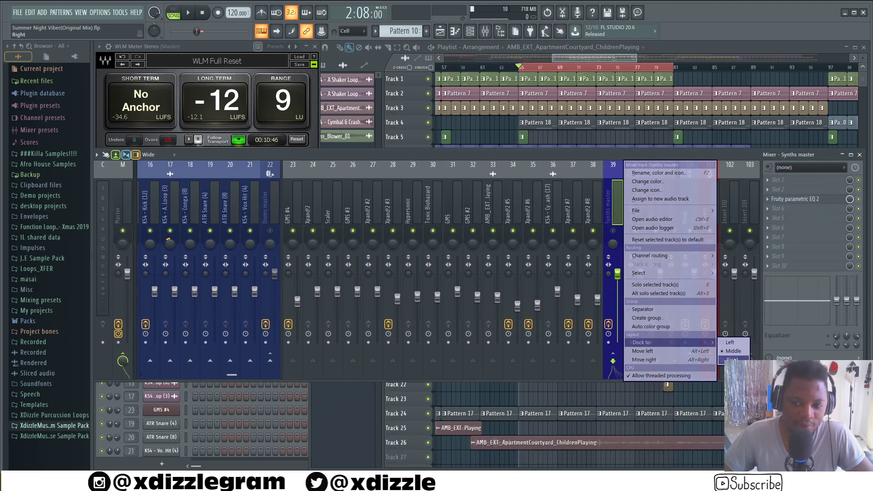
left_click(732, 360)
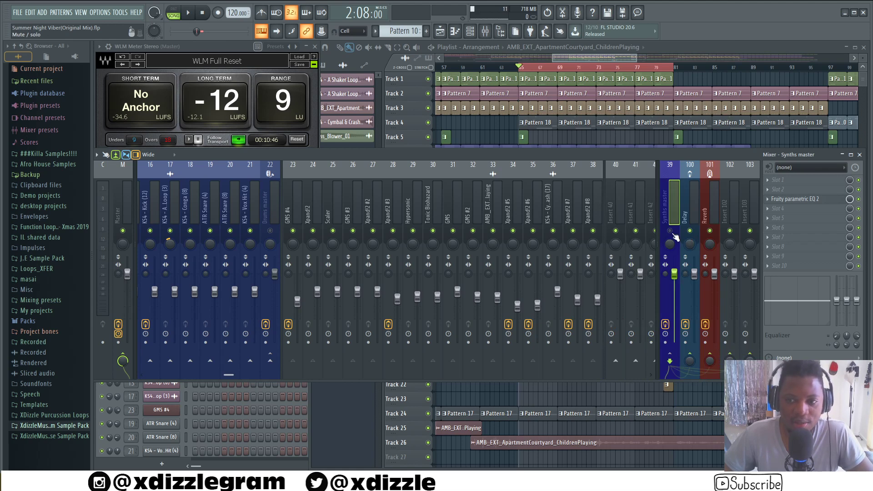
Step: Dock the Drums master track to the mixer's right section beside Synths master
scroll(321, 203, "up", 3)
right_click(332, 203)
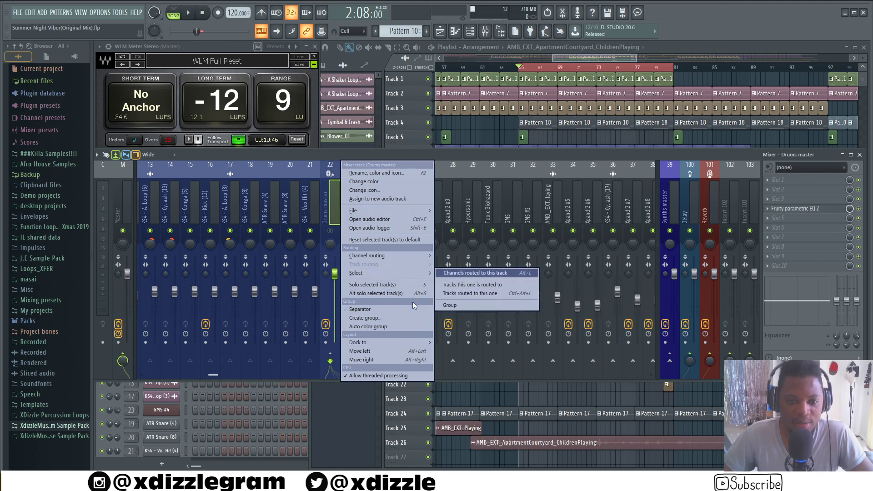
mouse_move(412, 343)
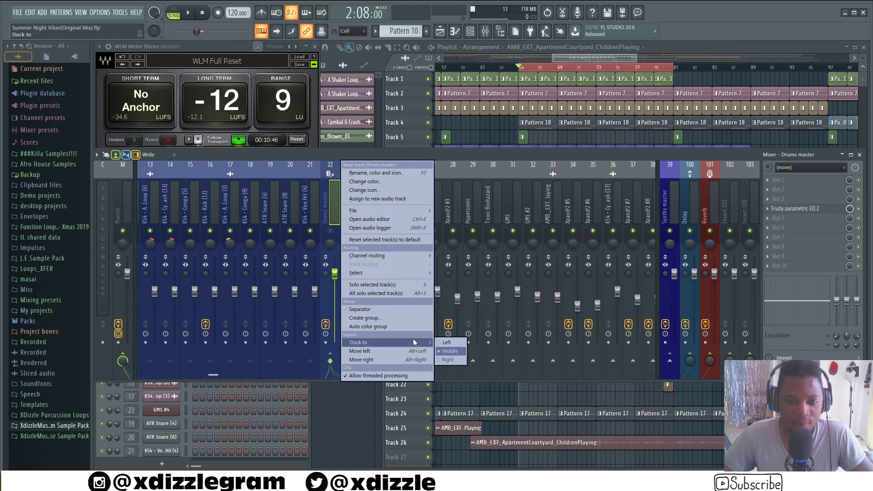
left_click(449, 351)
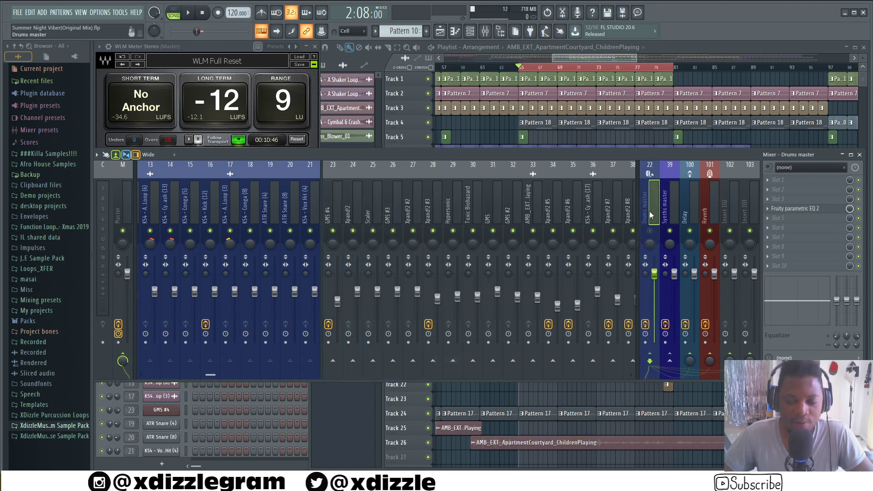
Step: Dock the Kick track to the mixer's right section beside Drums master and check the layout
scroll(536, 190, "down", 6)
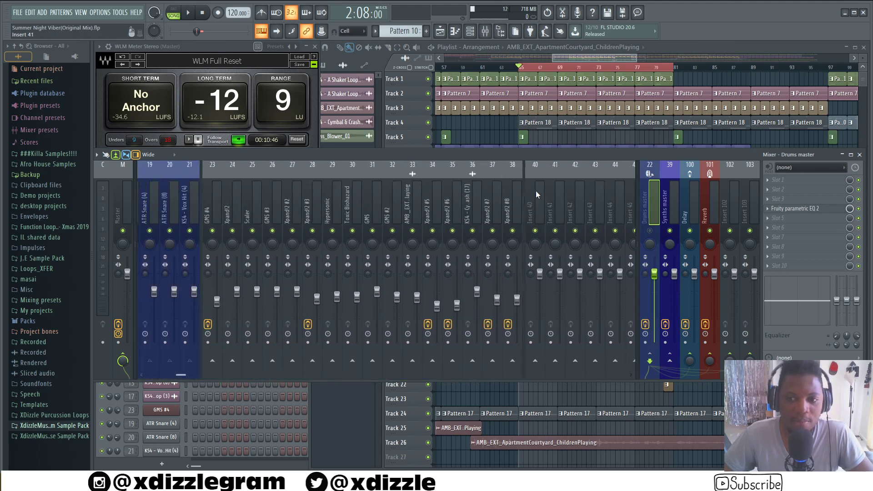
scroll(536, 190, "down", 20)
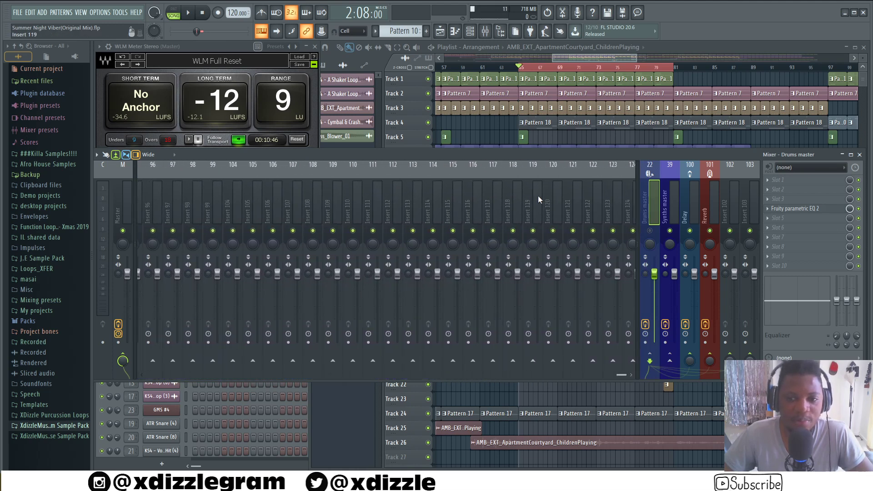
scroll(539, 196, "up", 20)
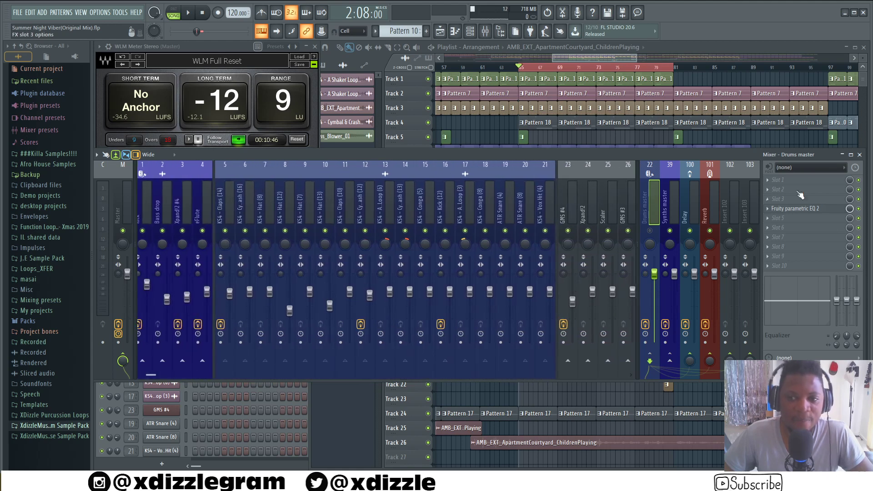
left_click(146, 208)
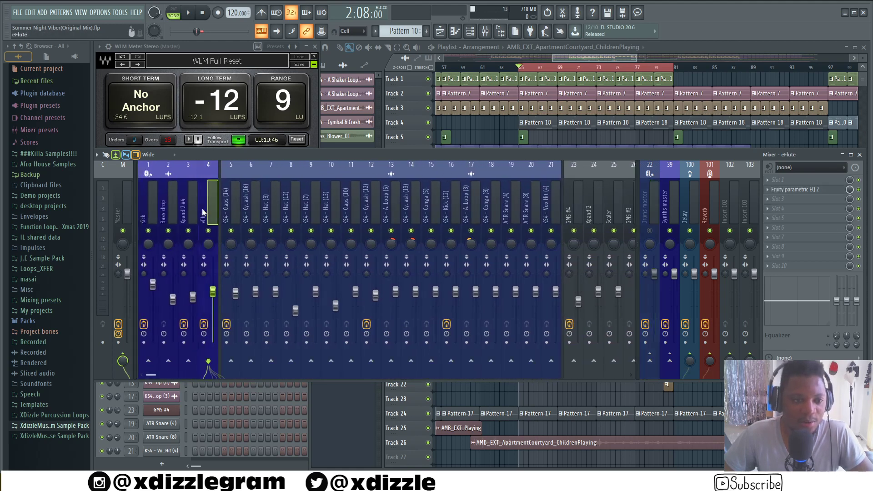
right_click(147, 207)
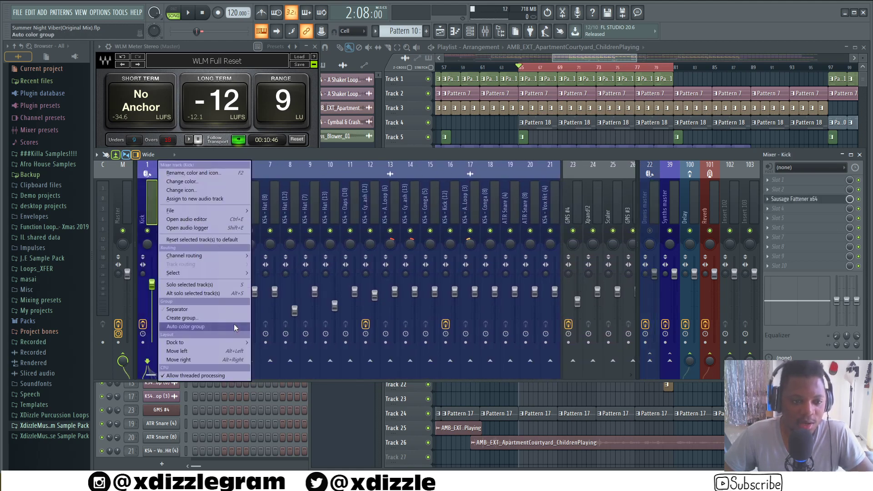
mouse_move(235, 342)
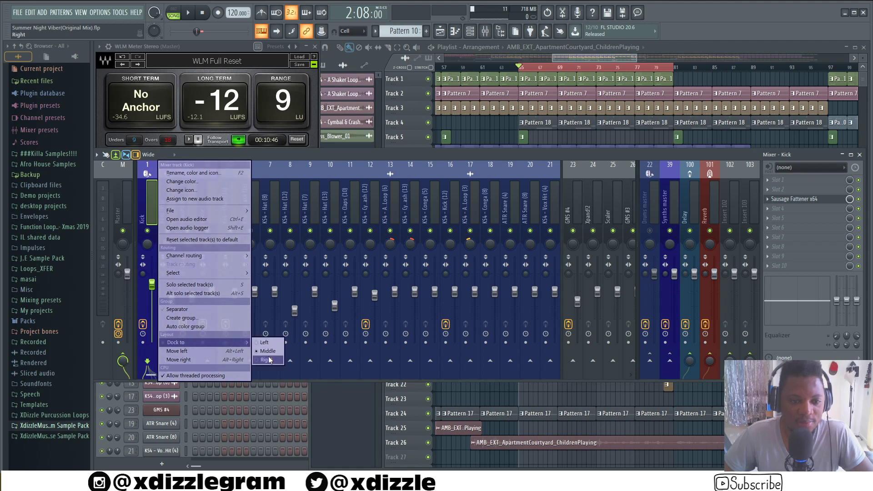
left_click(267, 359)
scroll(480, 191, "down", 10)
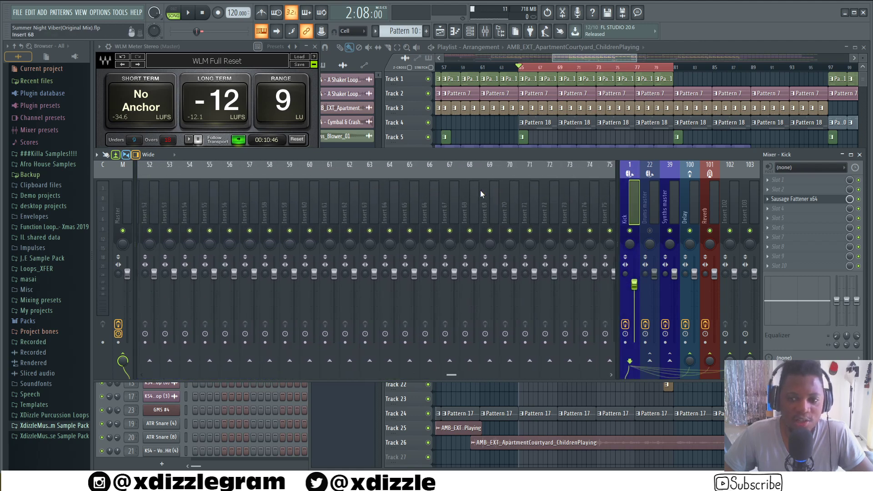
Step: Audition the Kick, Drums master and Synths master tracks against each other during playback, leaving all three unmuted
key("space")
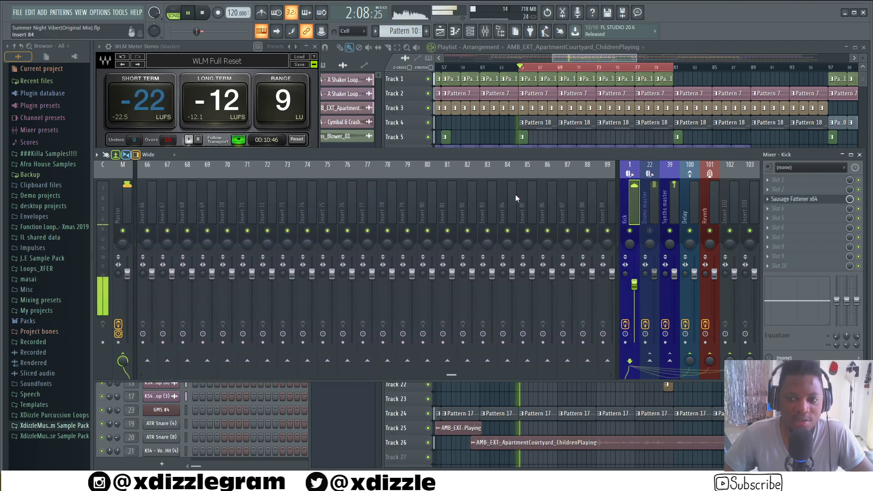
right_click(650, 231)
left_click(630, 232)
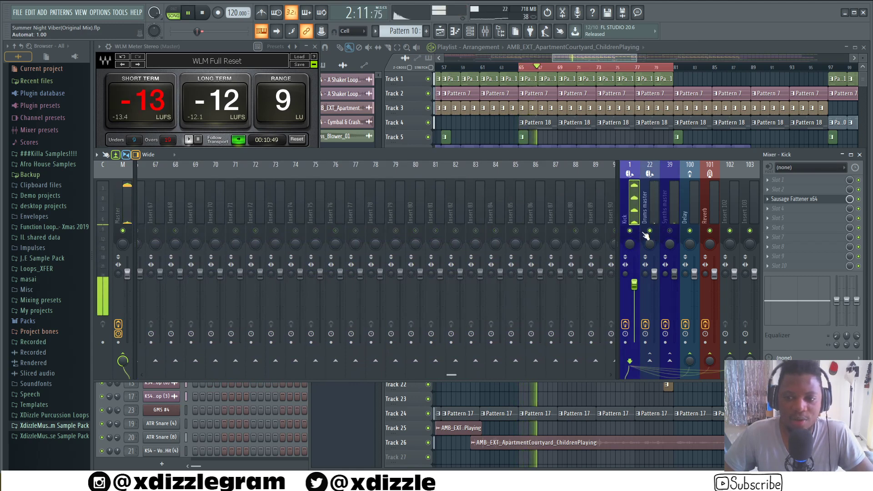
left_click(670, 231)
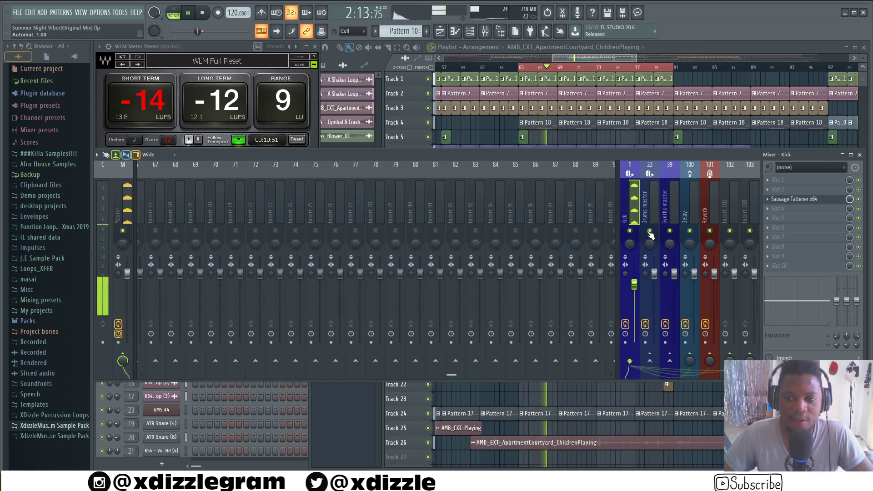
left_click(650, 231)
key("space")
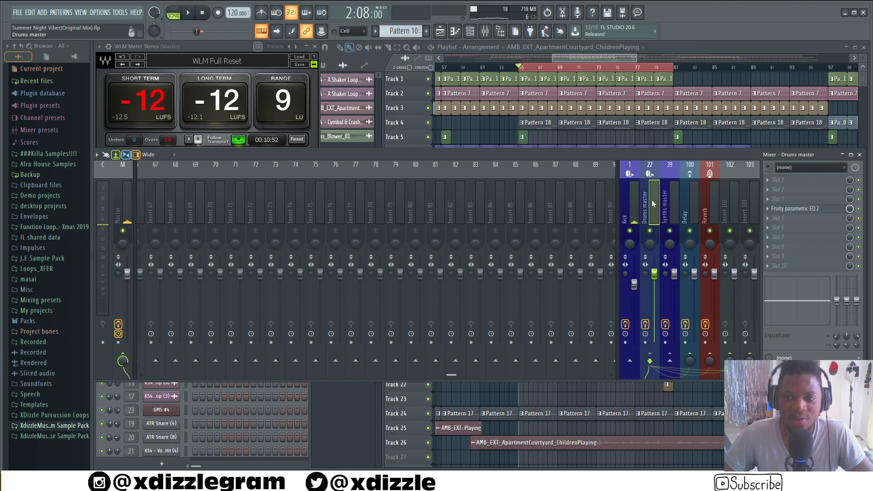
Step: Inspect the docked master and Kick tracks, the low-end tracks and the individual drum tracks in the mixer
left_click(695, 211)
left_click(670, 200)
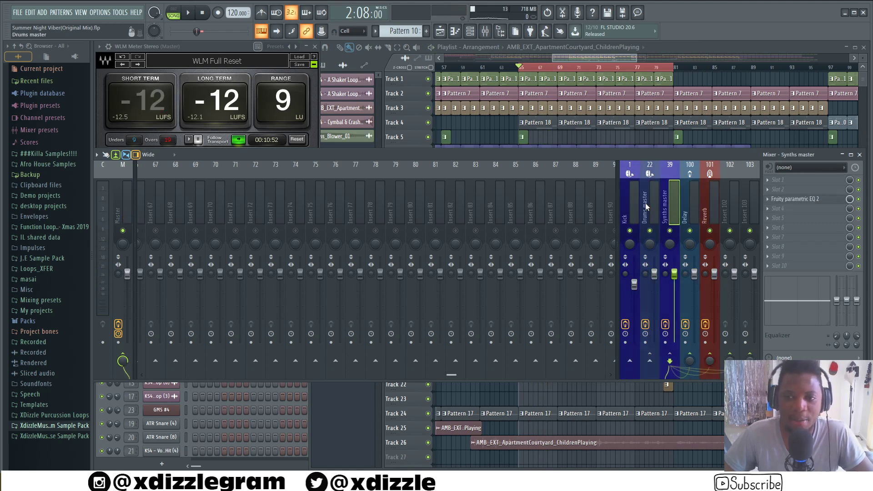
left_click(647, 204)
left_click(627, 206)
scroll(548, 209, "up", 5)
scroll(544, 212, "up", 15)
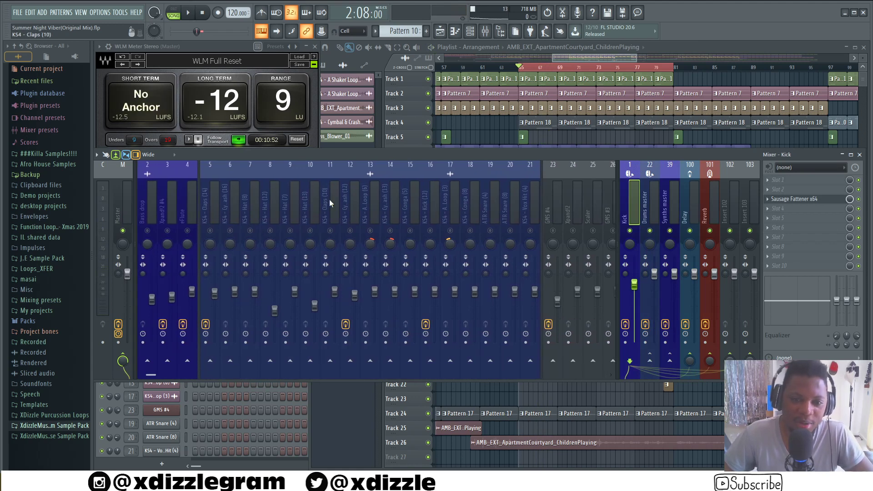
scroll(344, 198, "up", 2)
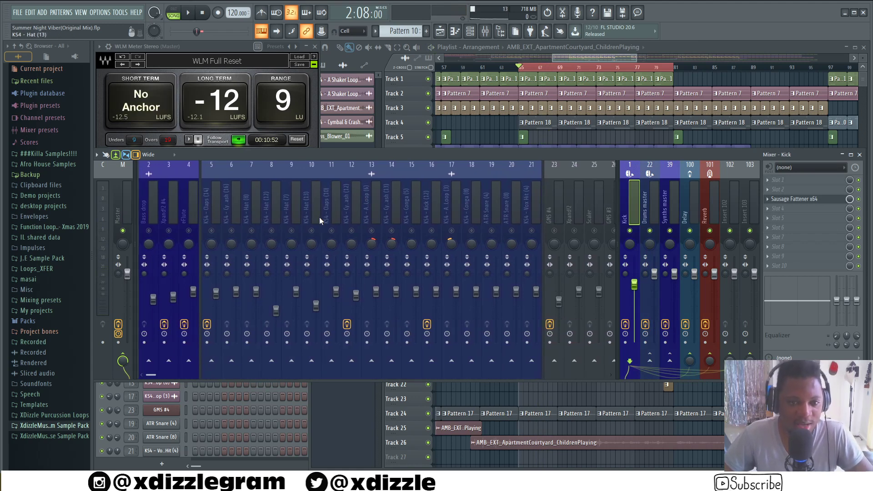
left_click(225, 209)
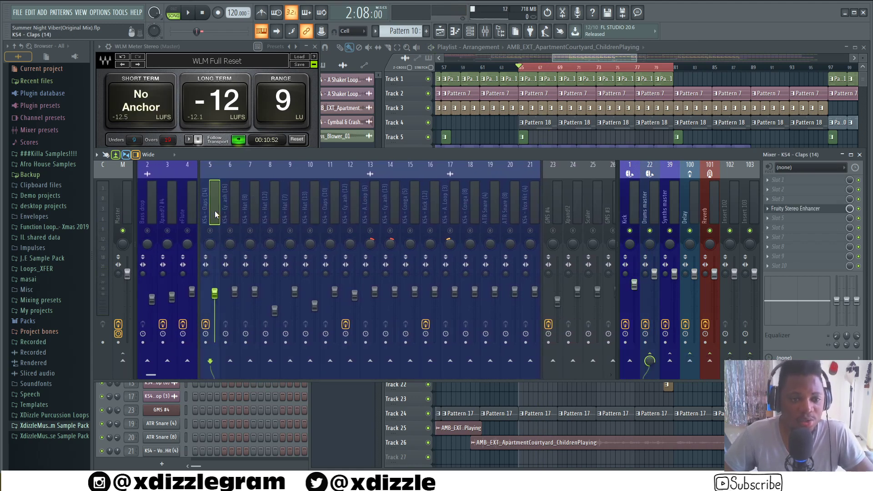
left_click(257, 205)
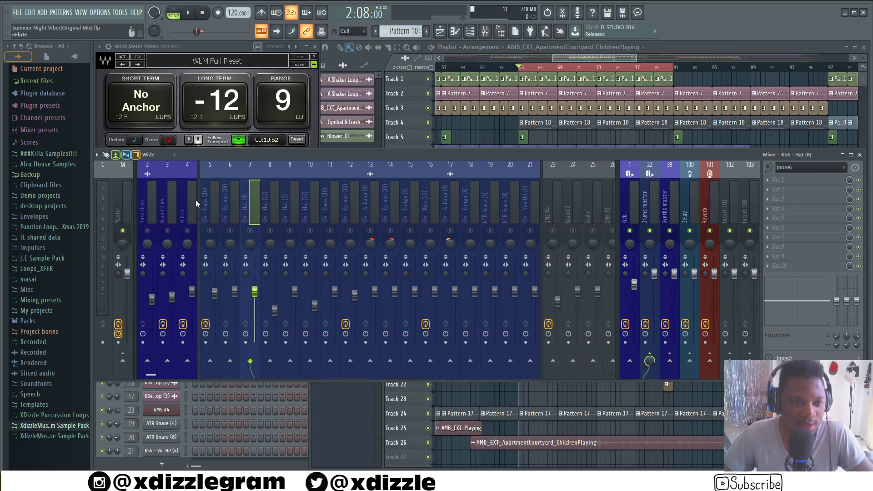
left_click(183, 206)
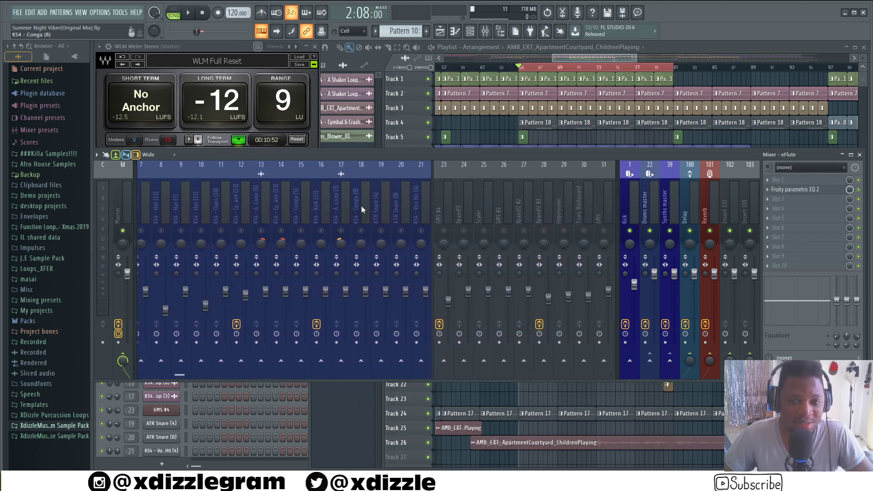
left_click(152, 205)
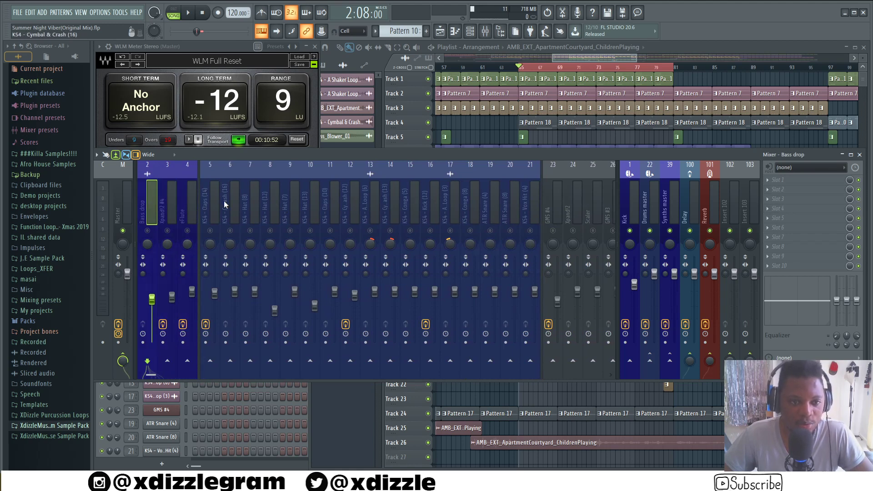
left_click(333, 207)
left_click(390, 211)
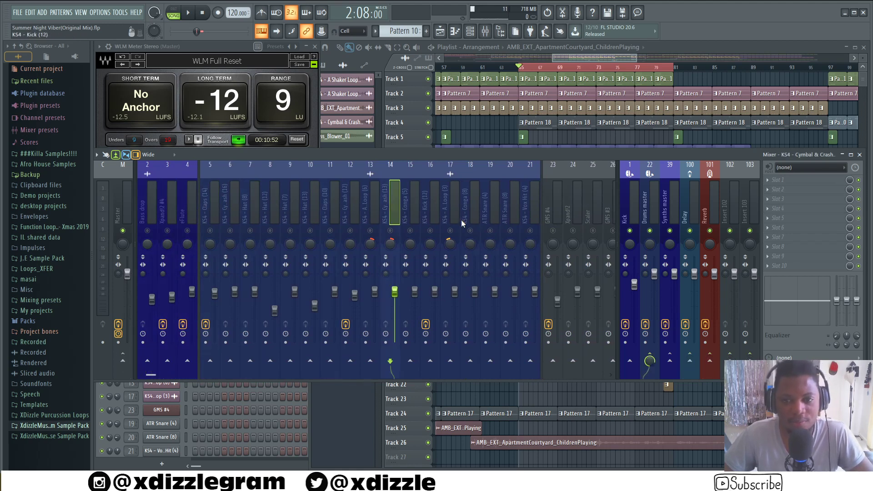
left_click(507, 212)
left_click(525, 214)
Step: Colour all the drum tracks, mixer tracks 5 to 21, green
left_click_drag(506, 215, 184, 201)
left_click(203, 207)
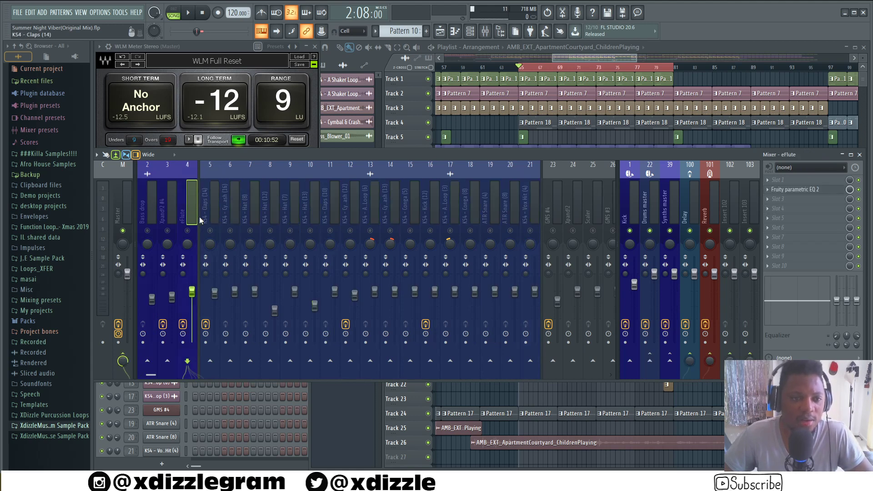
left_click_drag(239, 207, 528, 214)
right_click(527, 213)
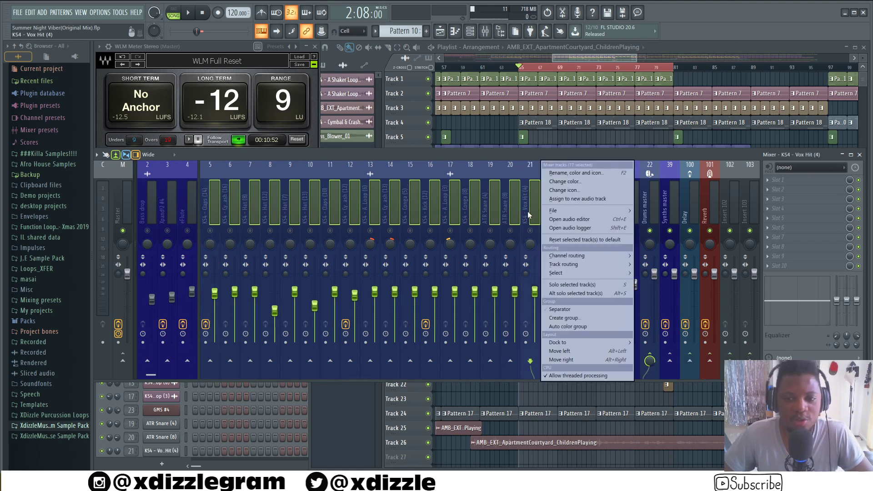
left_click(569, 182)
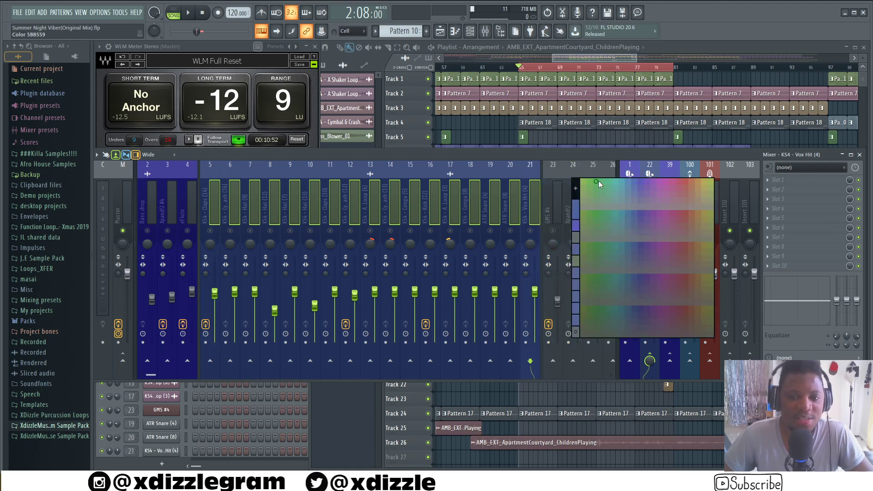
left_click(601, 182)
Step: Colour the synth tracks, mixer tracks 23 to 38, yellow
scroll(467, 199, "down", 4)
scroll(342, 206, "down", 11)
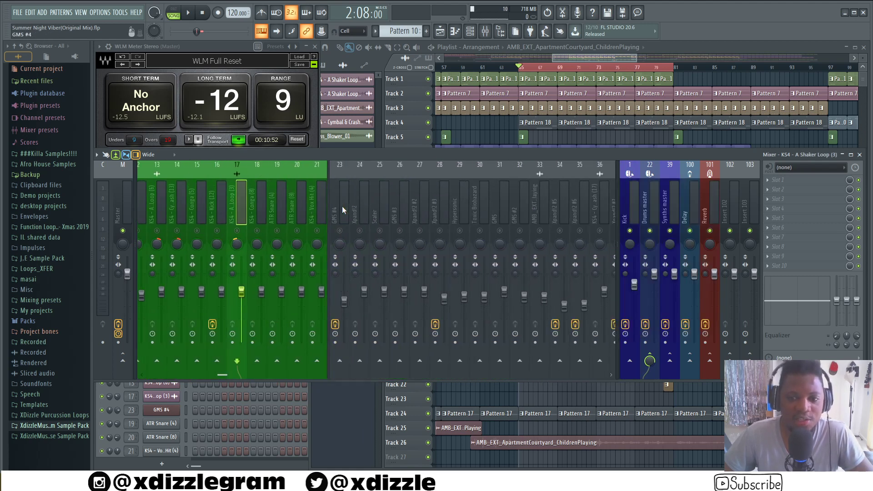
left_click(258, 207)
scroll(272, 215, "down", 4)
scroll(271, 214, "up", 4)
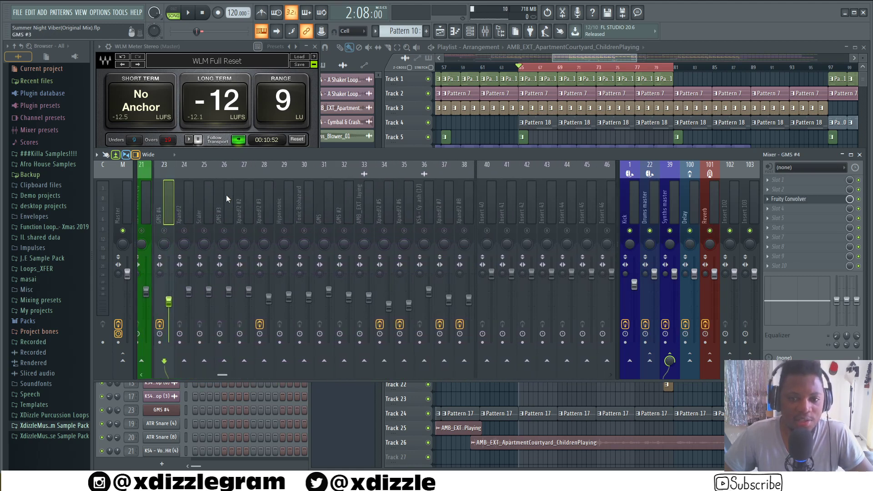
left_click_drag(255, 207, 549, 200)
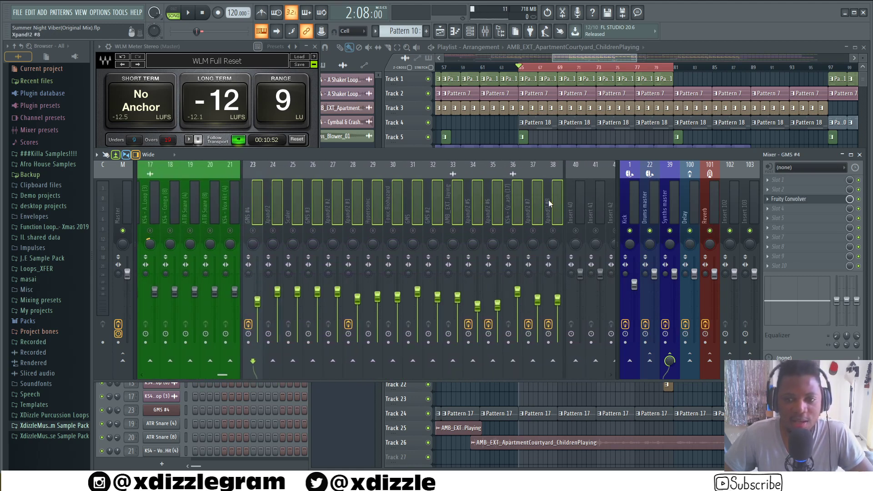
right_click(548, 201)
left_click(594, 187)
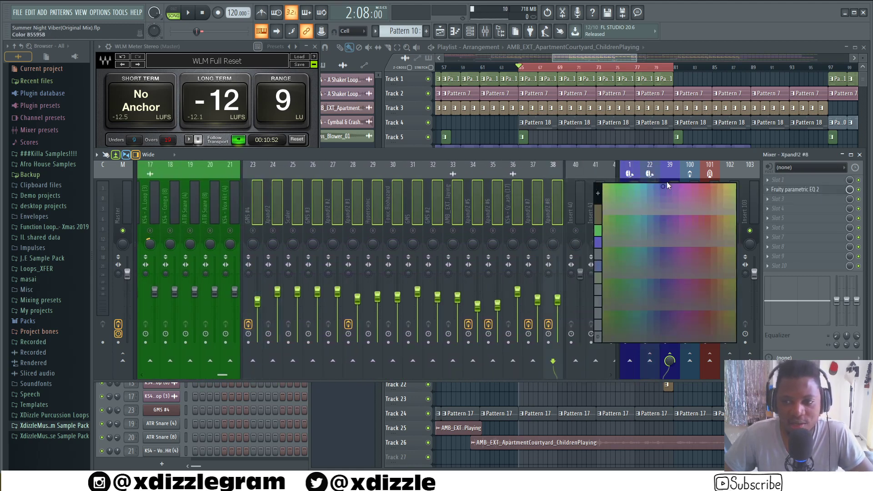
left_click(735, 186)
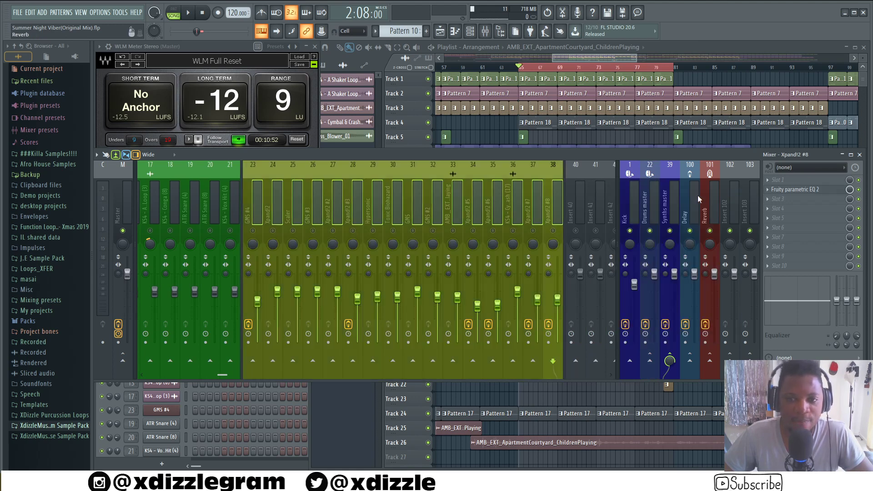
Step: Review the recoloured synth and drum groups along with the Kick and eFlute tracks across the mixer
left_click(401, 202)
scroll(441, 221, "up", 5)
scroll(419, 214, "down", 3)
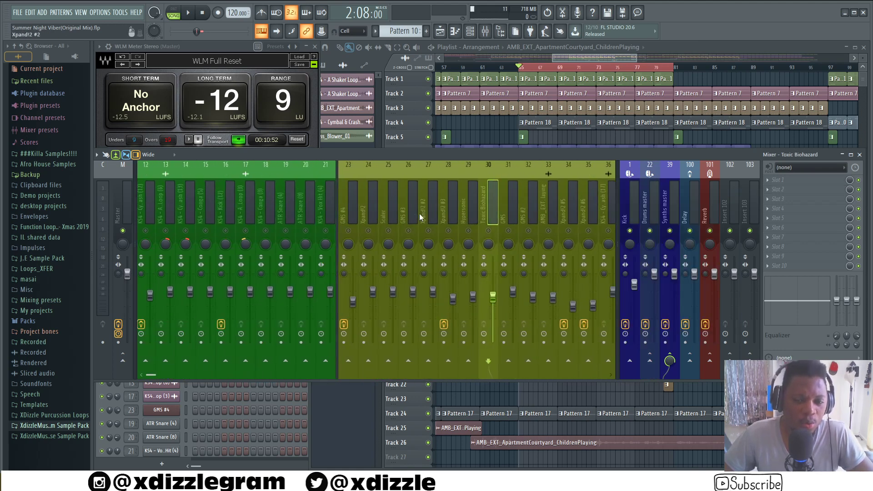
scroll(420, 214, "up", 3)
left_click(350, 198)
left_click(447, 194)
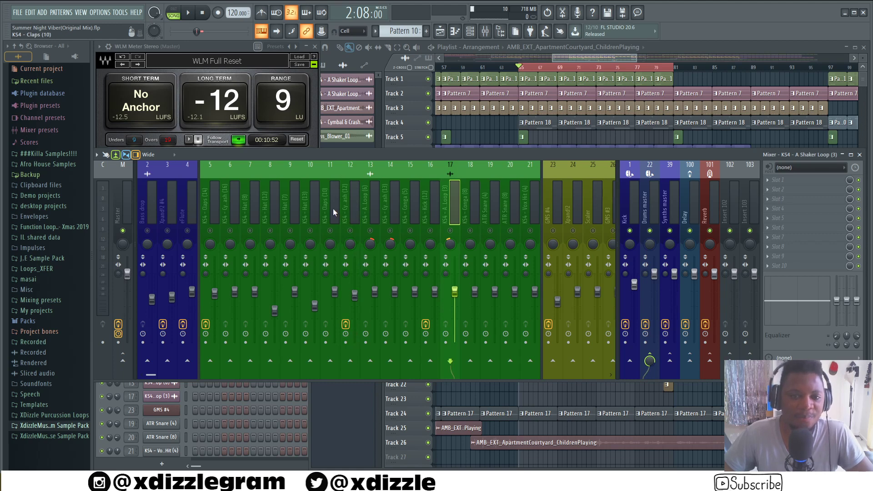
left_click(319, 205)
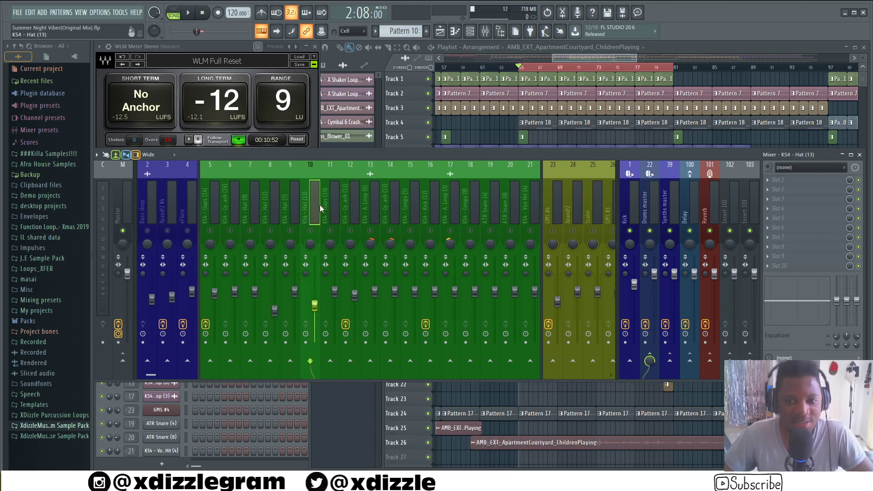
left_click(389, 206)
scroll(389, 205, "down", 3)
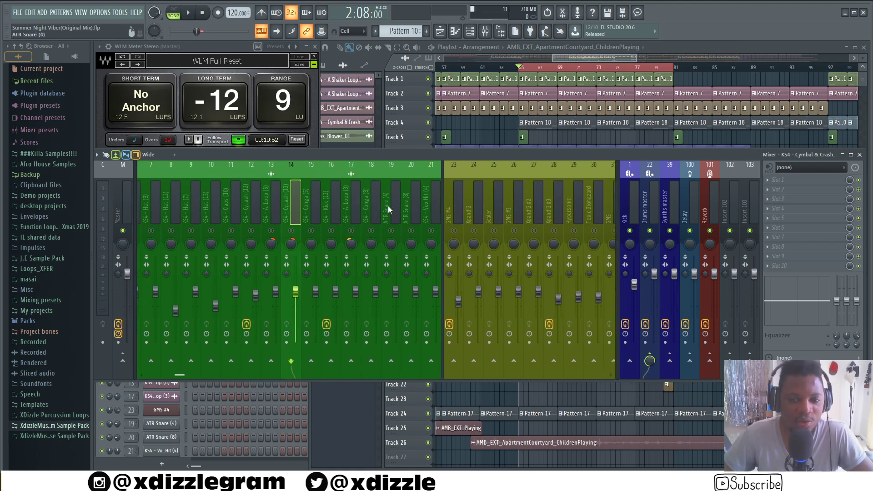
scroll(388, 205, "up", 3)
left_click(627, 207)
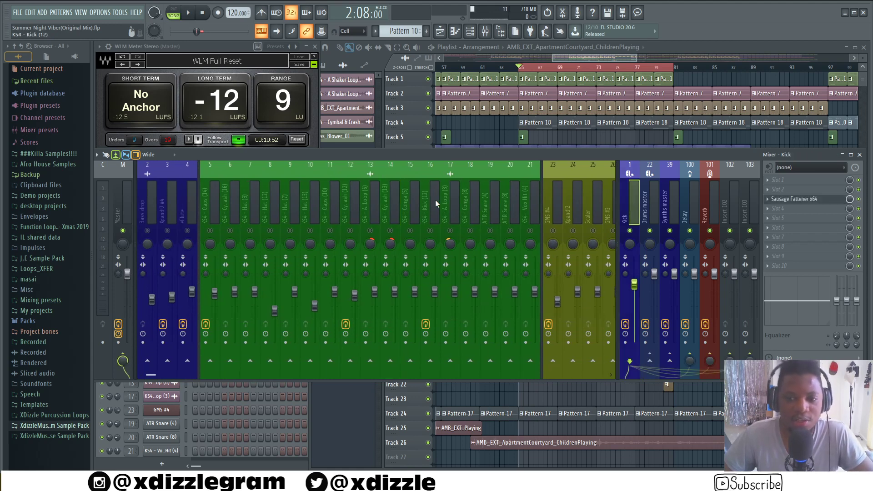
scroll(436, 200, "down", 3)
scroll(435, 200, "up", 3)
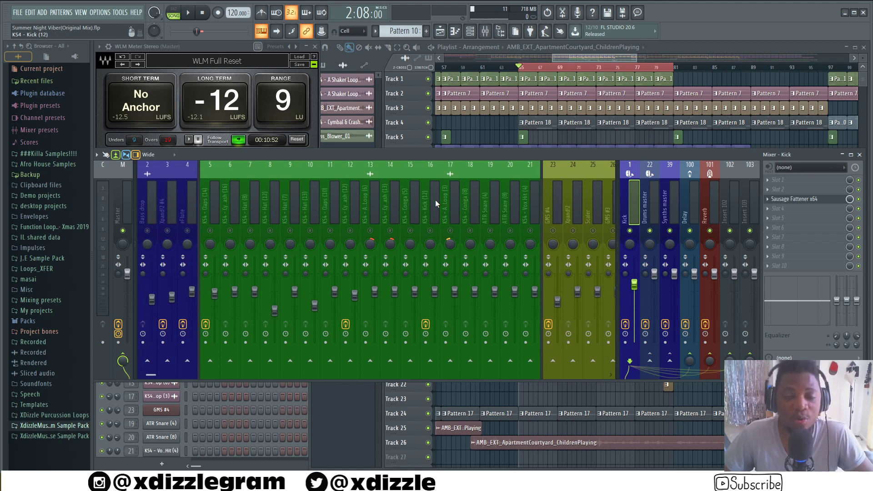
left_click(329, 206)
left_click(295, 204)
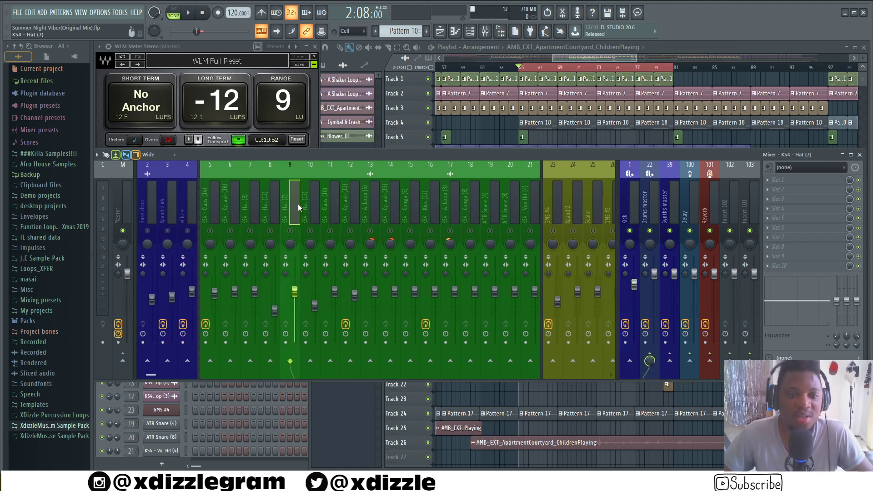
left_click(182, 203)
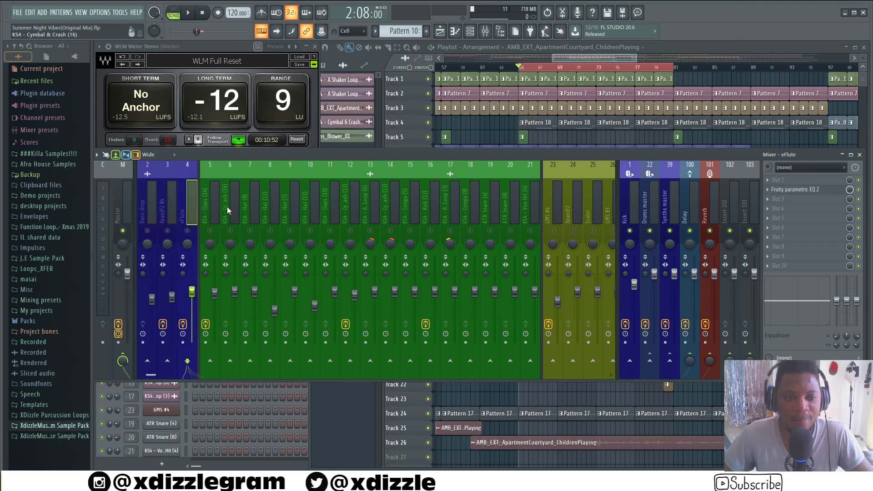
Step: Add Fruity NoteBook to the Master track's fifth effect slot, enlarge its window and close it
left_click(123, 200)
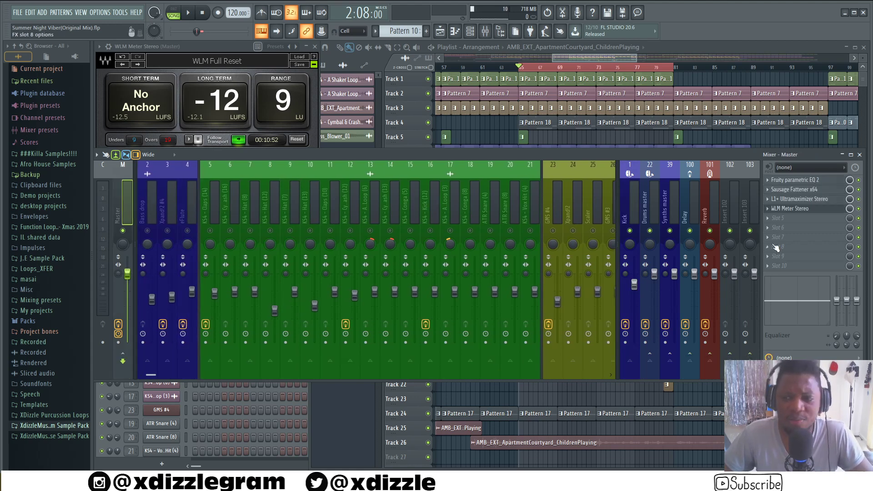
left_click(790, 218)
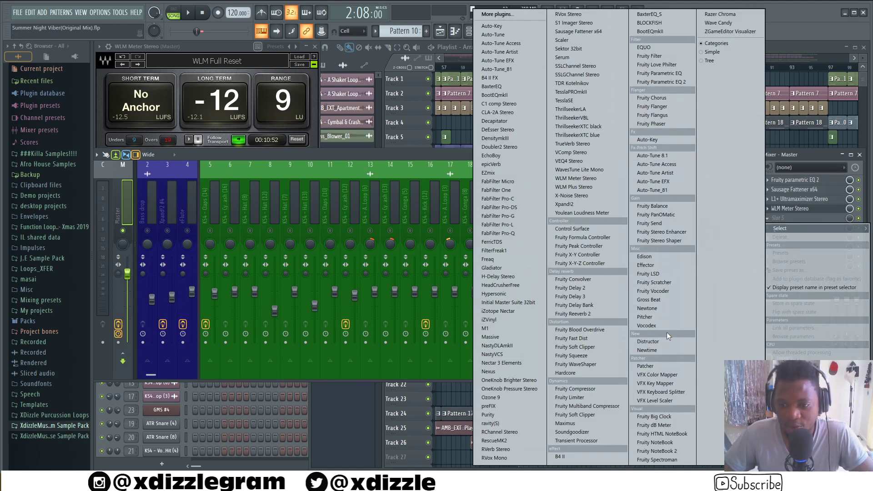
left_click(673, 442)
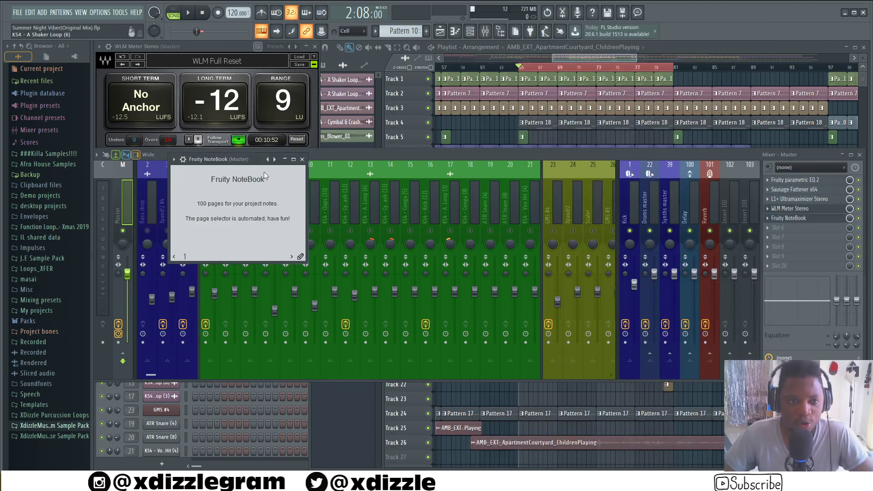
left_click_drag(308, 265, 390, 311)
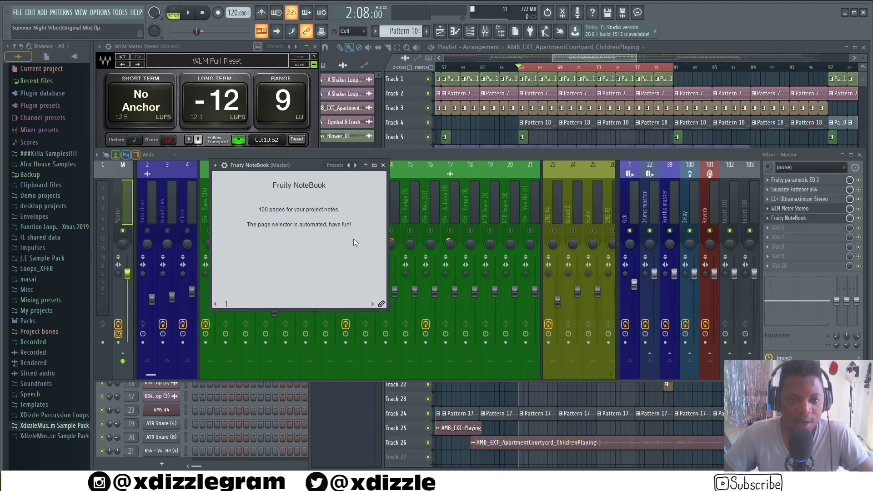
left_click(383, 165)
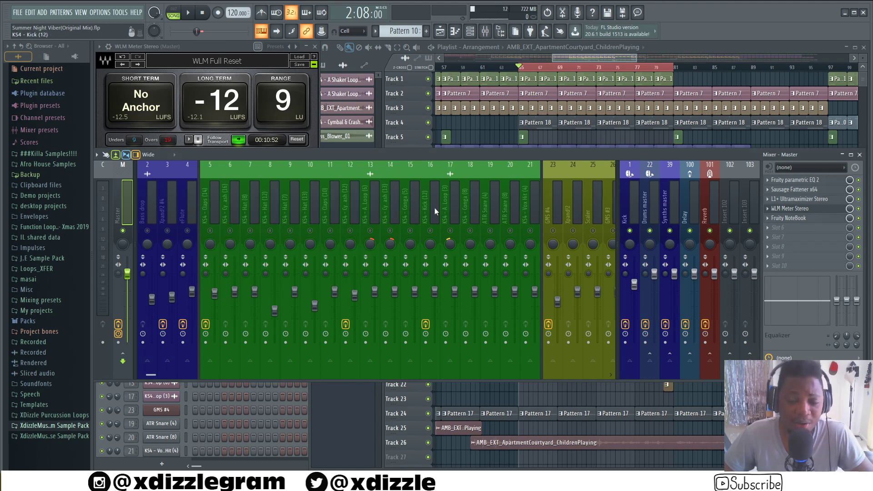
scroll(435, 208, "down", 5)
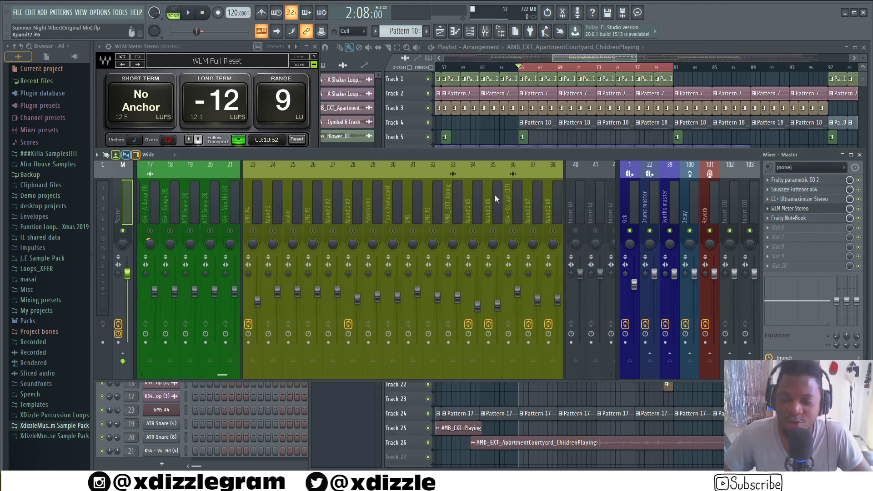
scroll(477, 198, "up", 5)
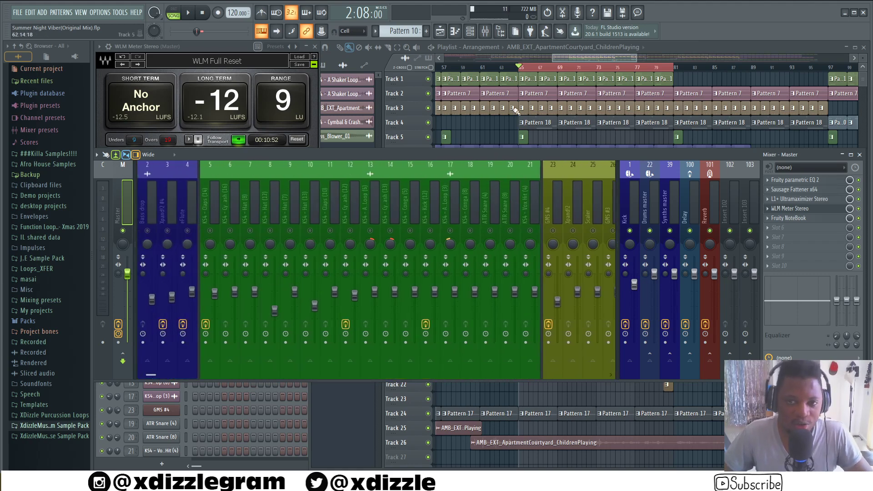
Step: Show the full arrangement in the Playlist and select the clips on tracks 1 to 15
left_click(516, 110)
scroll(570, 72, "down", 3)
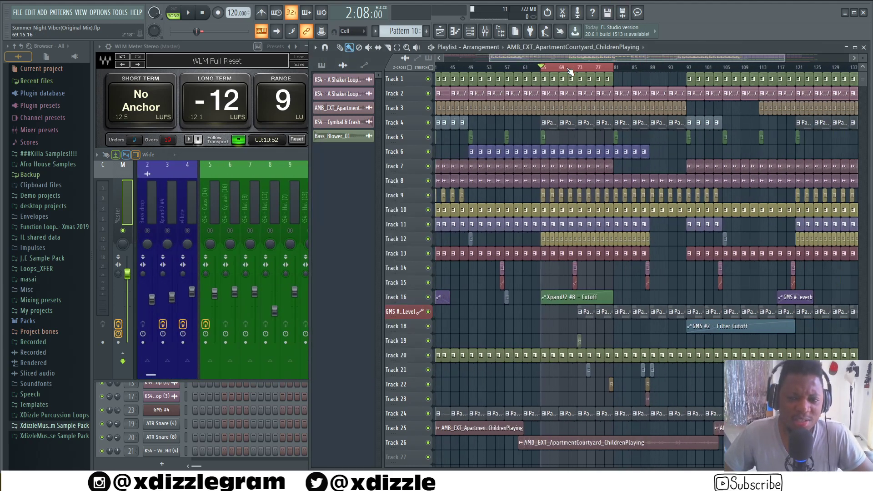
scroll(564, 57, "down", 3)
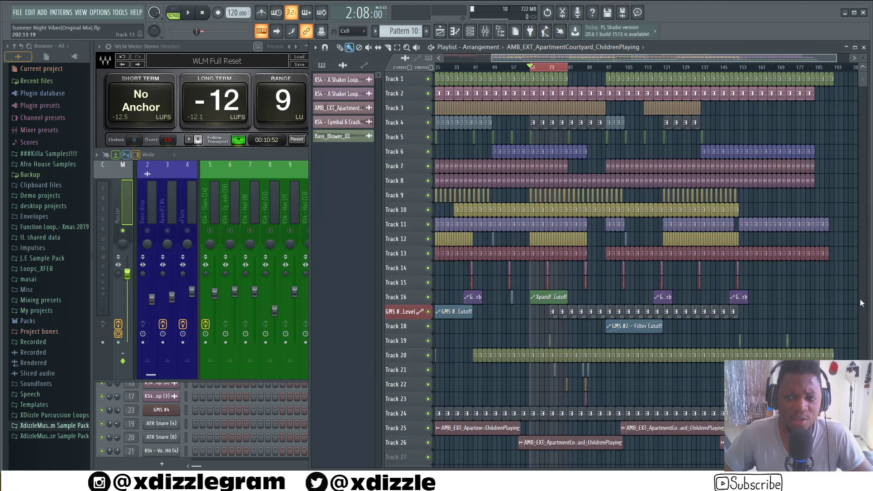
left_click_drag(849, 288, 428, 75)
scroll(521, 72, "down", 2)
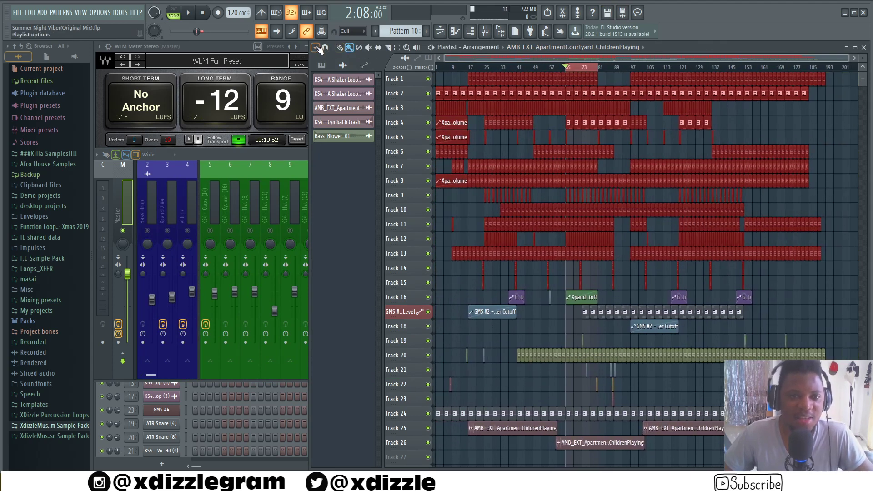
left_click(315, 49)
left_click(721, 49)
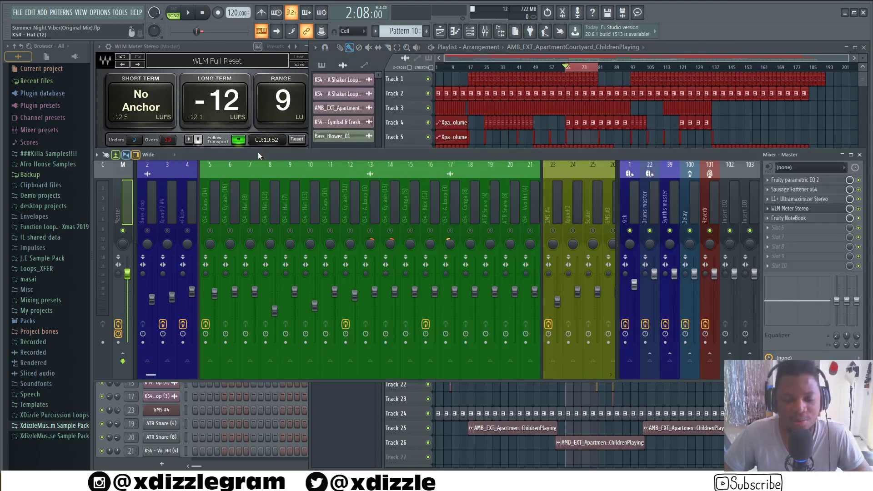
Step: Review the colour-coded drum and synth groups in the mixer and inspect the Fruity parametric EQ 2 curve on the Drums master track
left_click(257, 153)
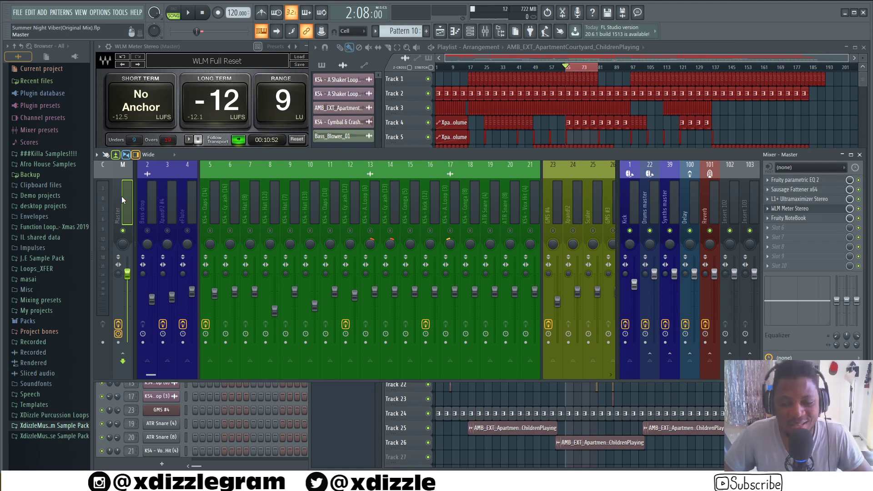
scroll(264, 198, "down", 6)
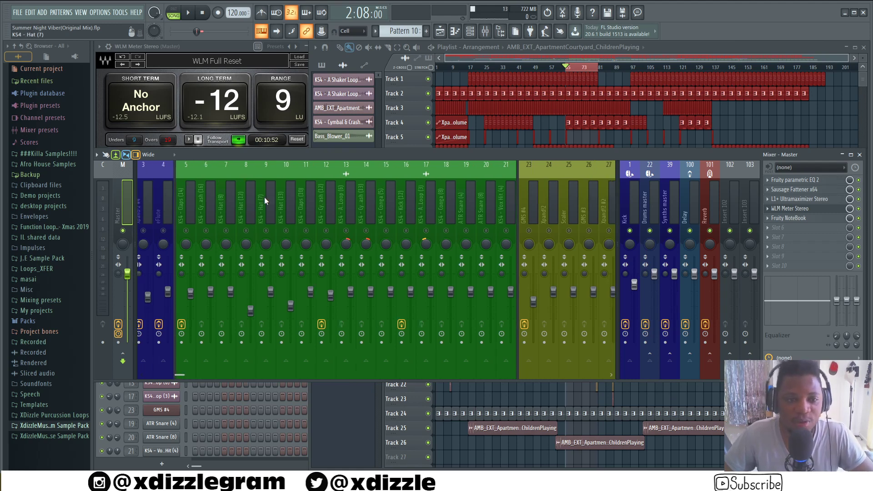
scroll(265, 201, "down", 9)
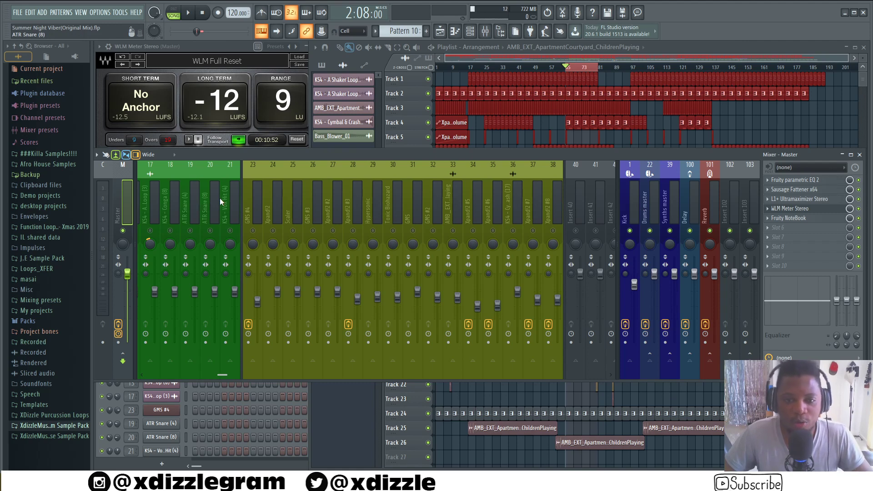
scroll(220, 198, "up", 5)
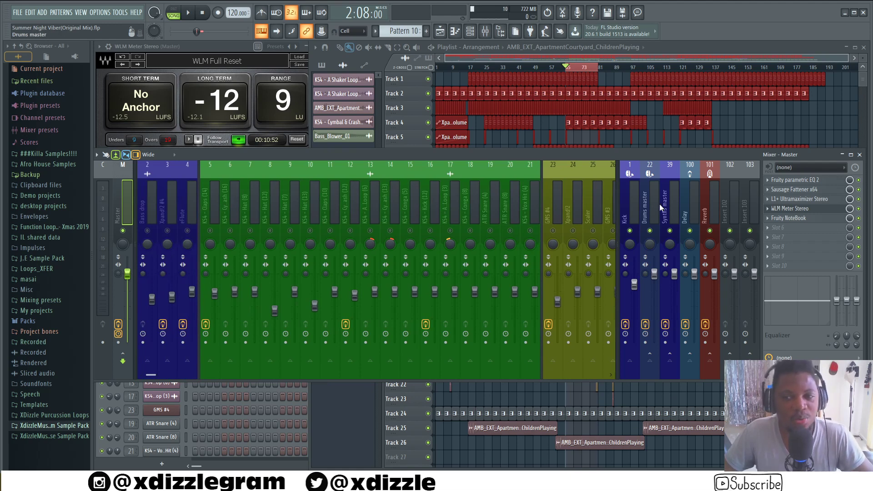
left_click(634, 210)
left_click(654, 214)
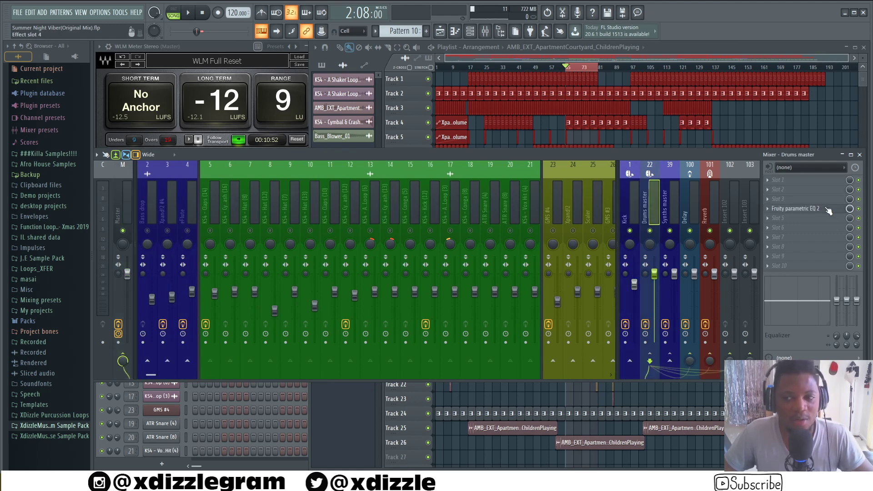
left_click(794, 209)
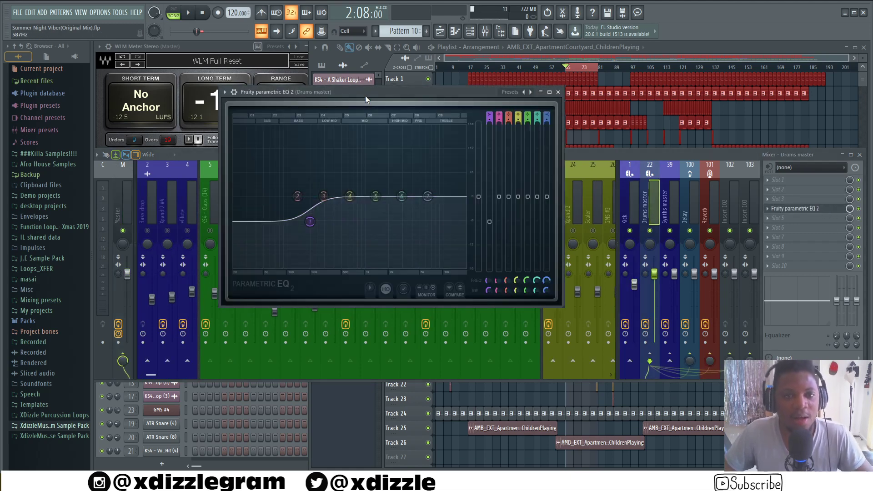
left_click_drag(360, 93, 364, 130)
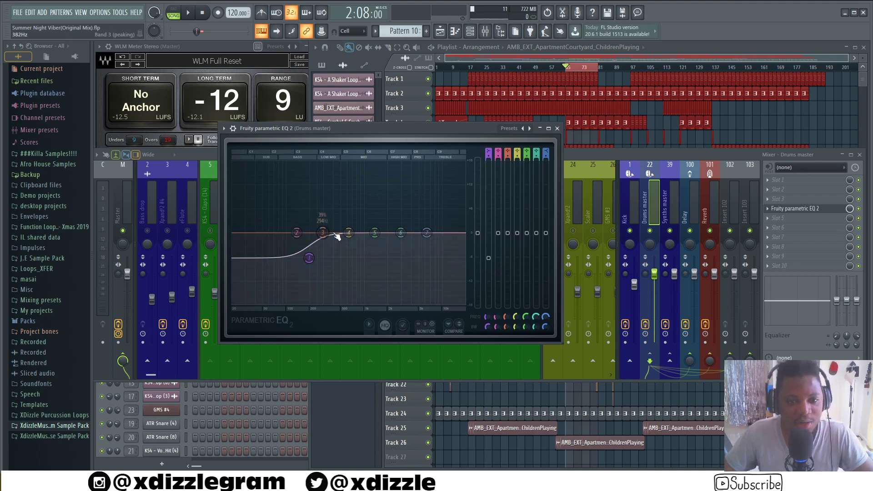
left_click(557, 128)
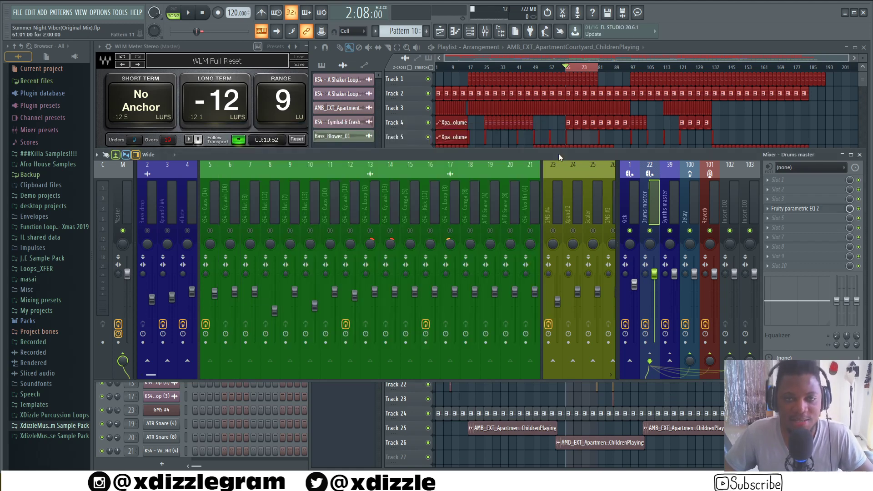